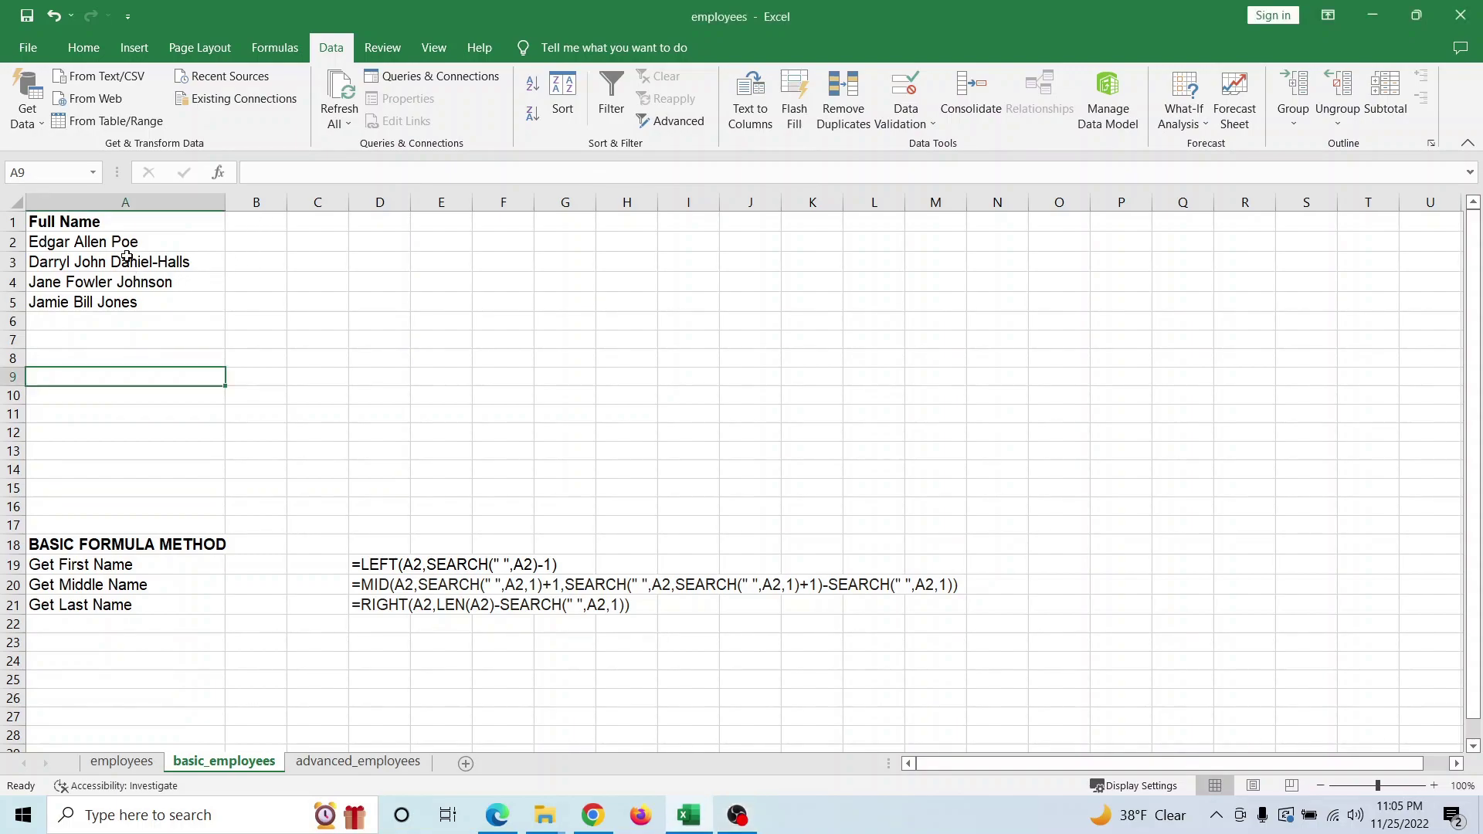
Select the four full names in A2:A5 and start the Text to Columns wizard.
drag(122, 241, 137, 299)
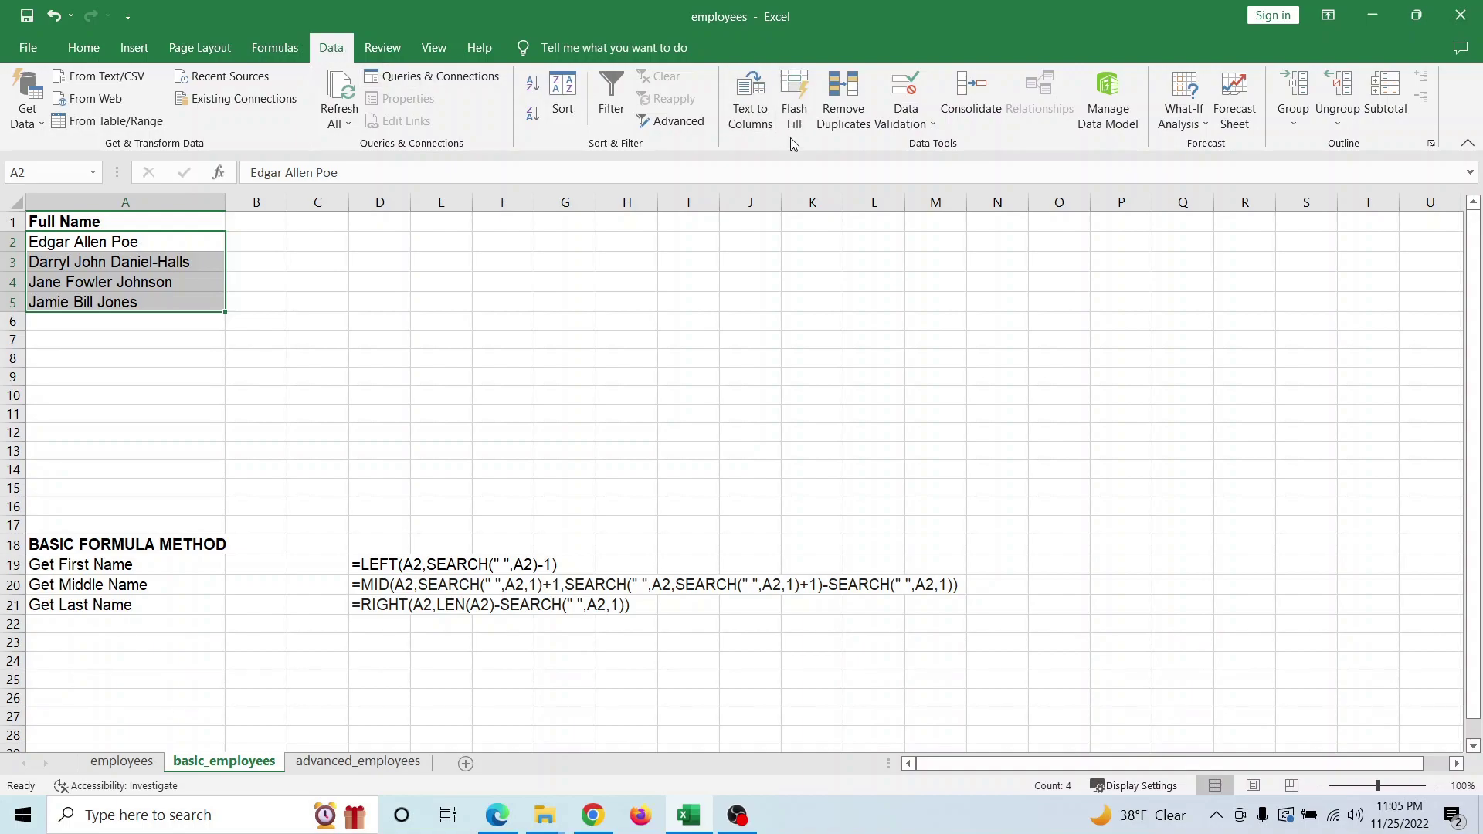
click(752, 116)
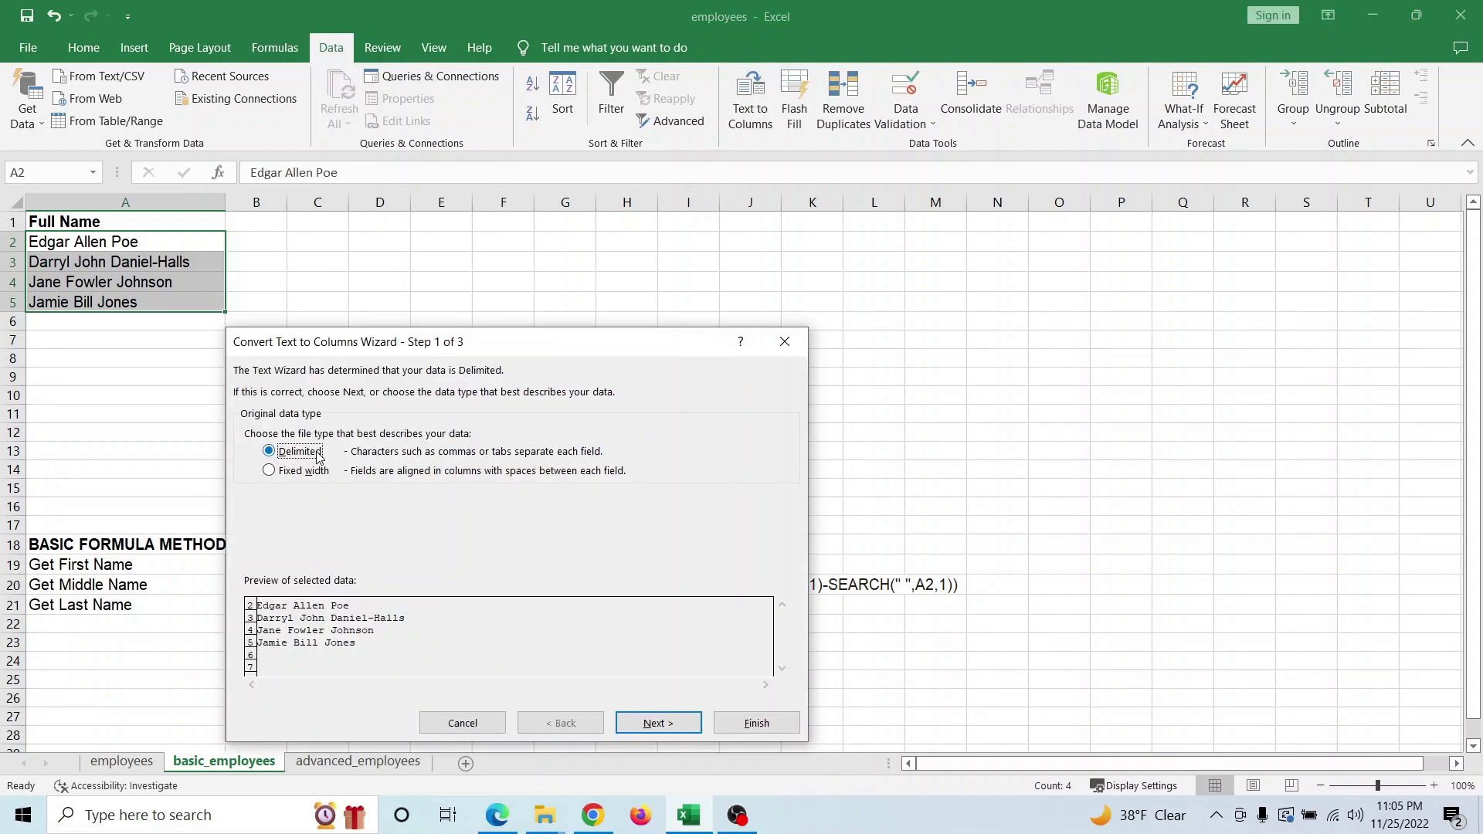
Split the names on spaces (Delimited) with destination $C$2 into first, middle and last names in C:E.
click(666, 730)
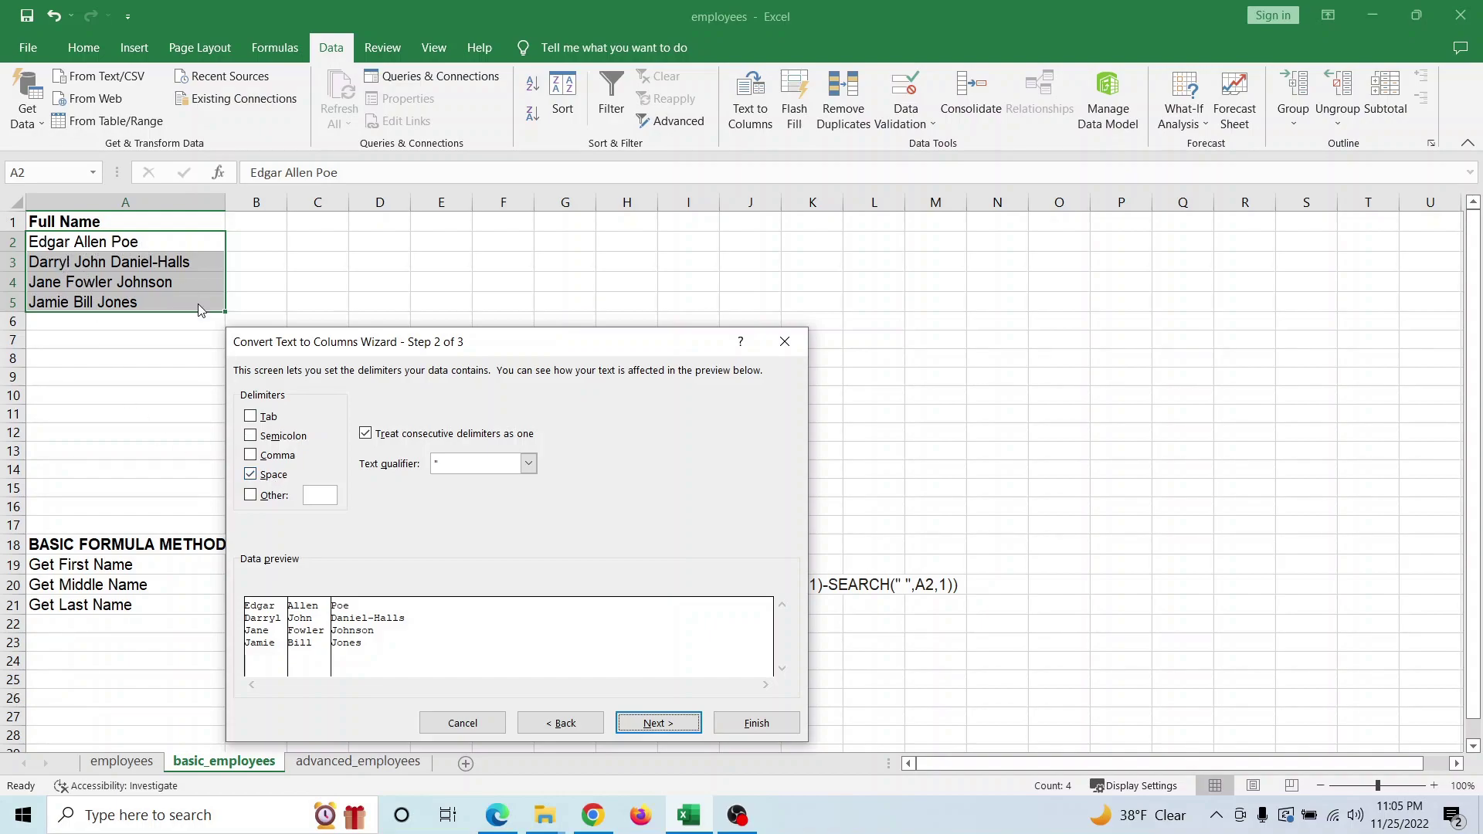
click(651, 726)
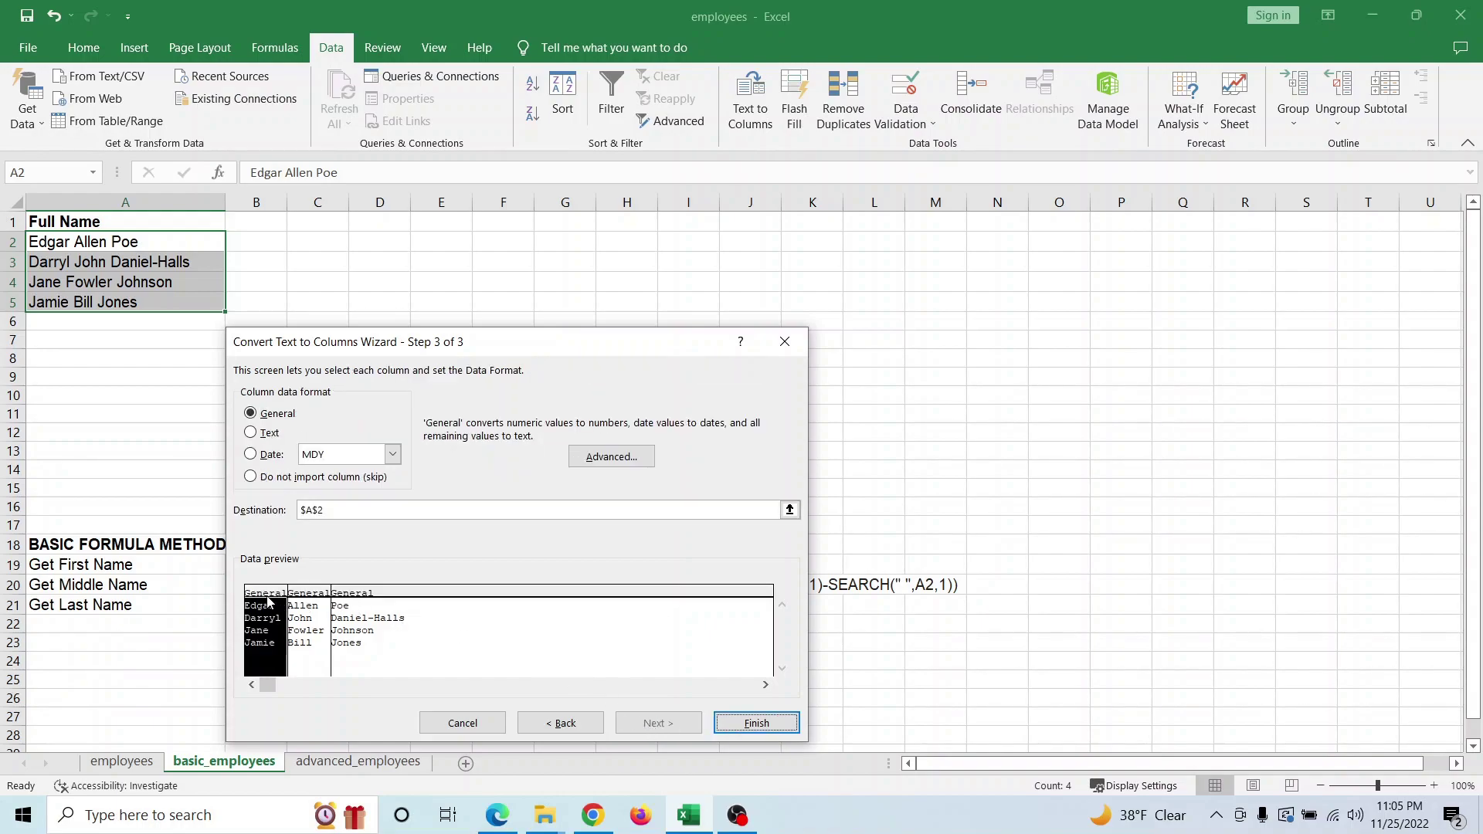
click(315, 509)
click(301, 597)
click(312, 510)
key(BackSpace)
text(b)
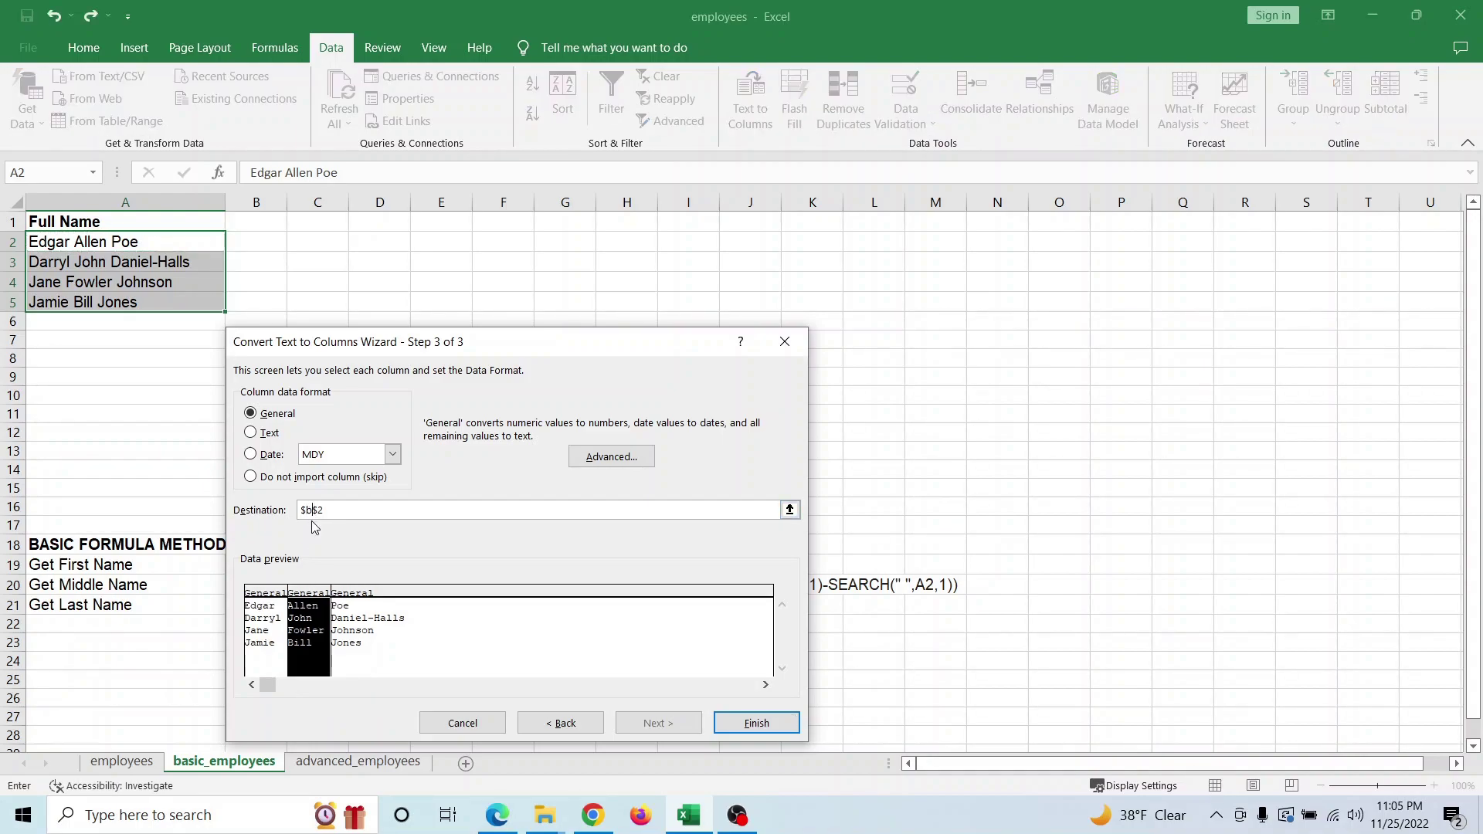
click(359, 603)
click(319, 510)
key(BackSpace)
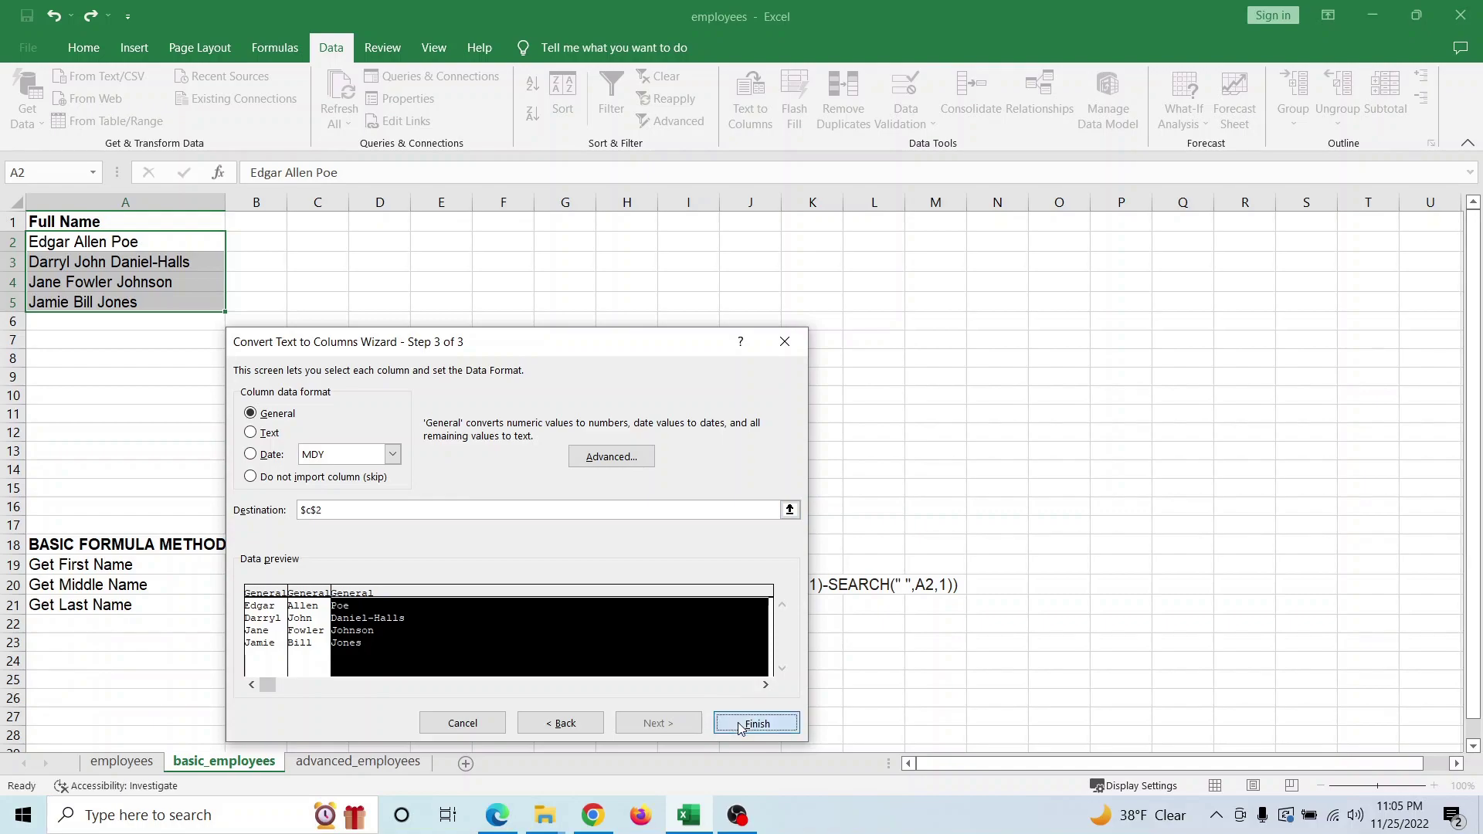
click(756, 724)
drag(305, 242, 446, 307)
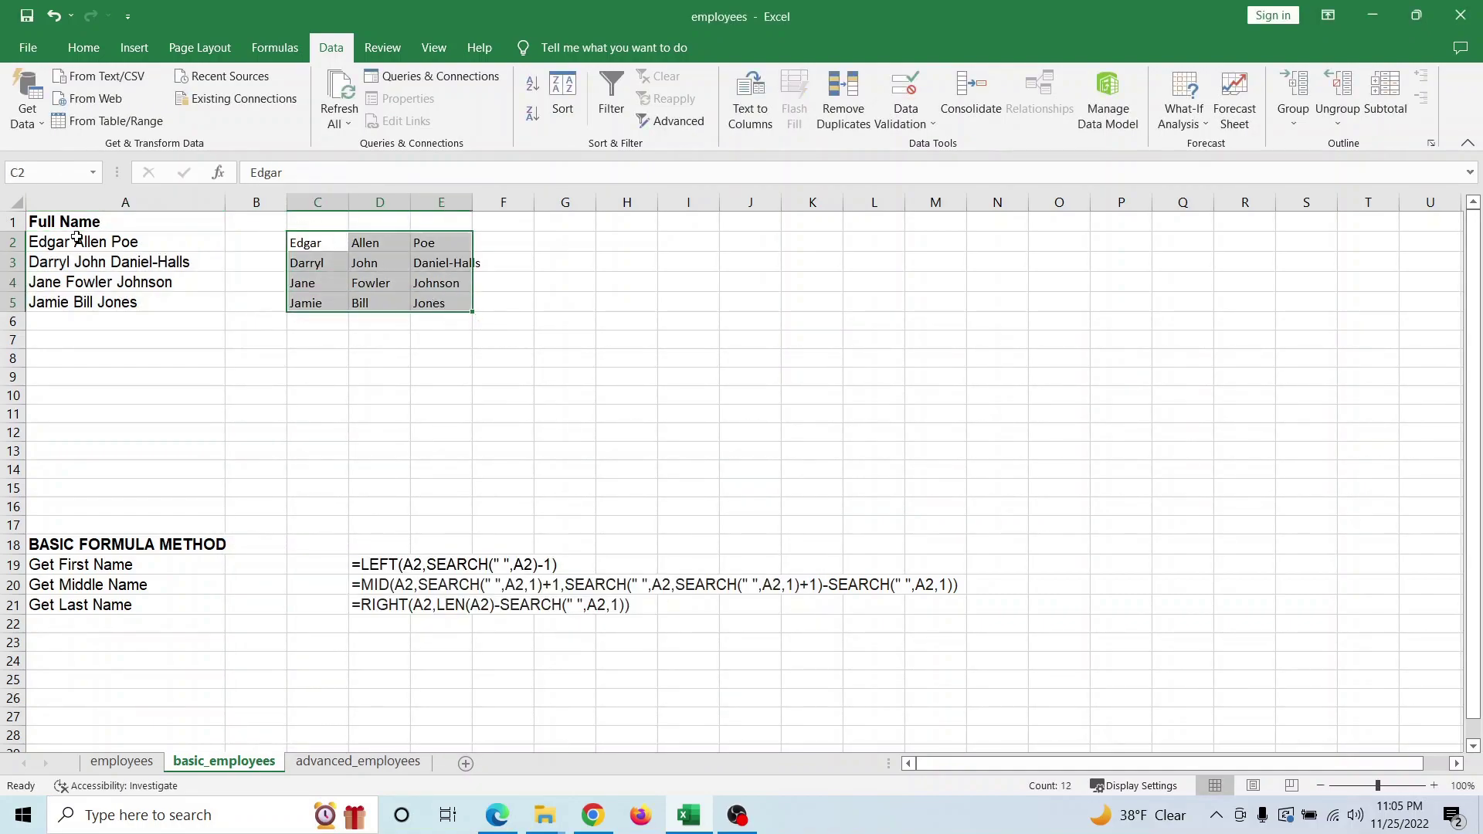
Review the original full names and the BASIC FORMULA METHOD formula rows by selecting them.
drag(77, 242, 109, 305)
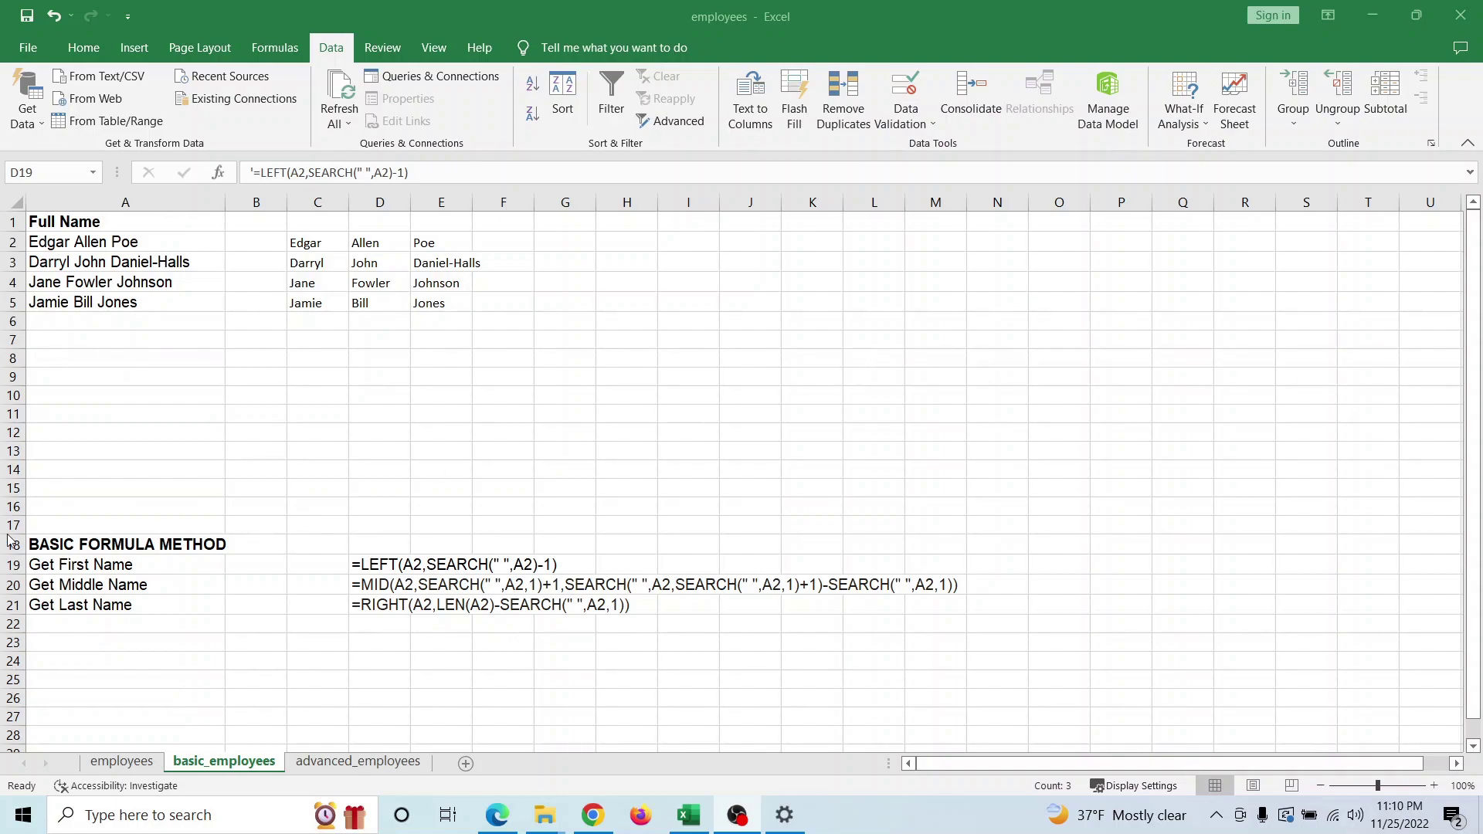
key(shift+Down)
key(shift+Down)
drag(53, 539, 387, 618)
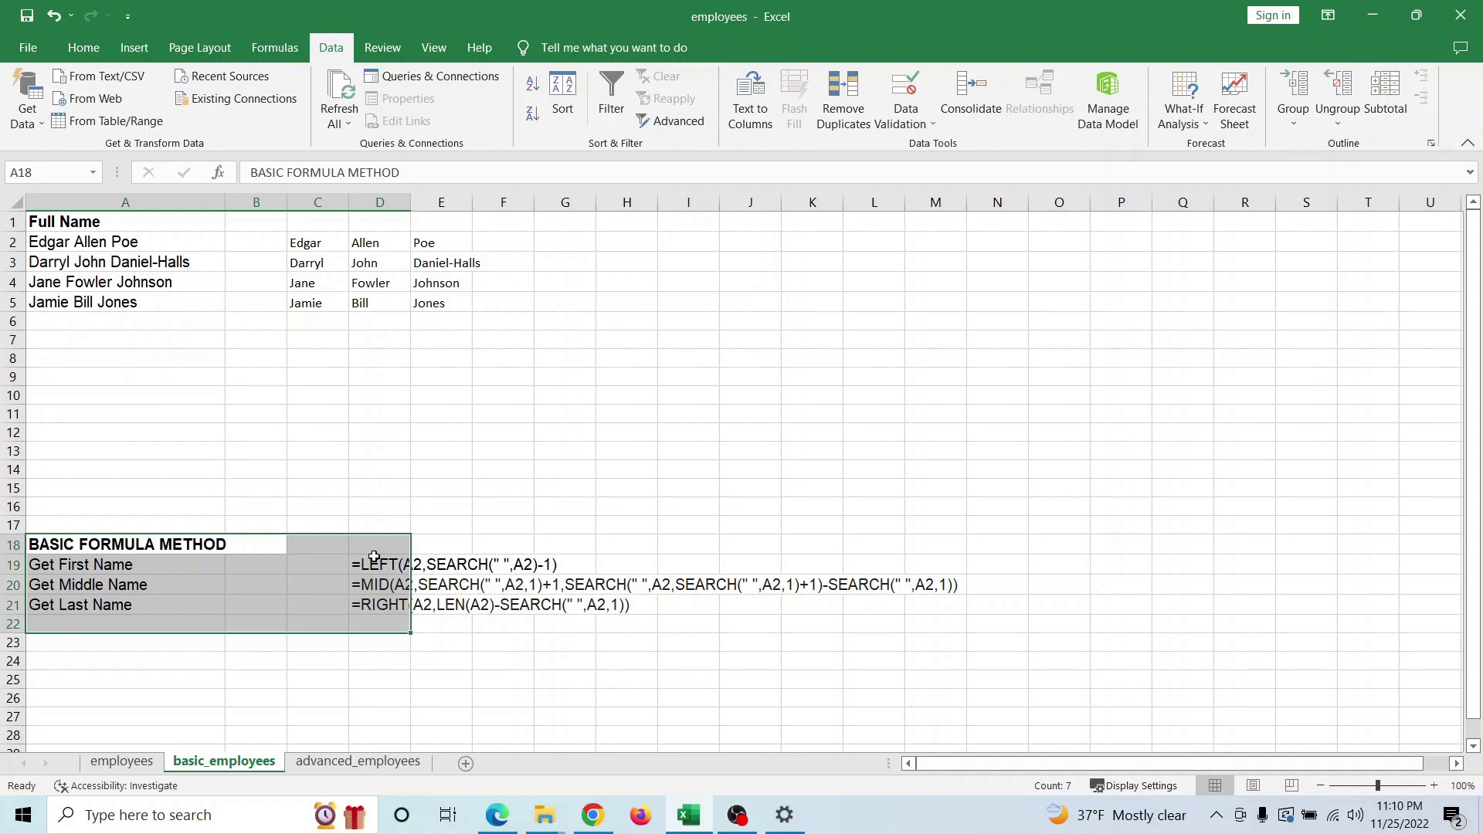
click(93, 263)
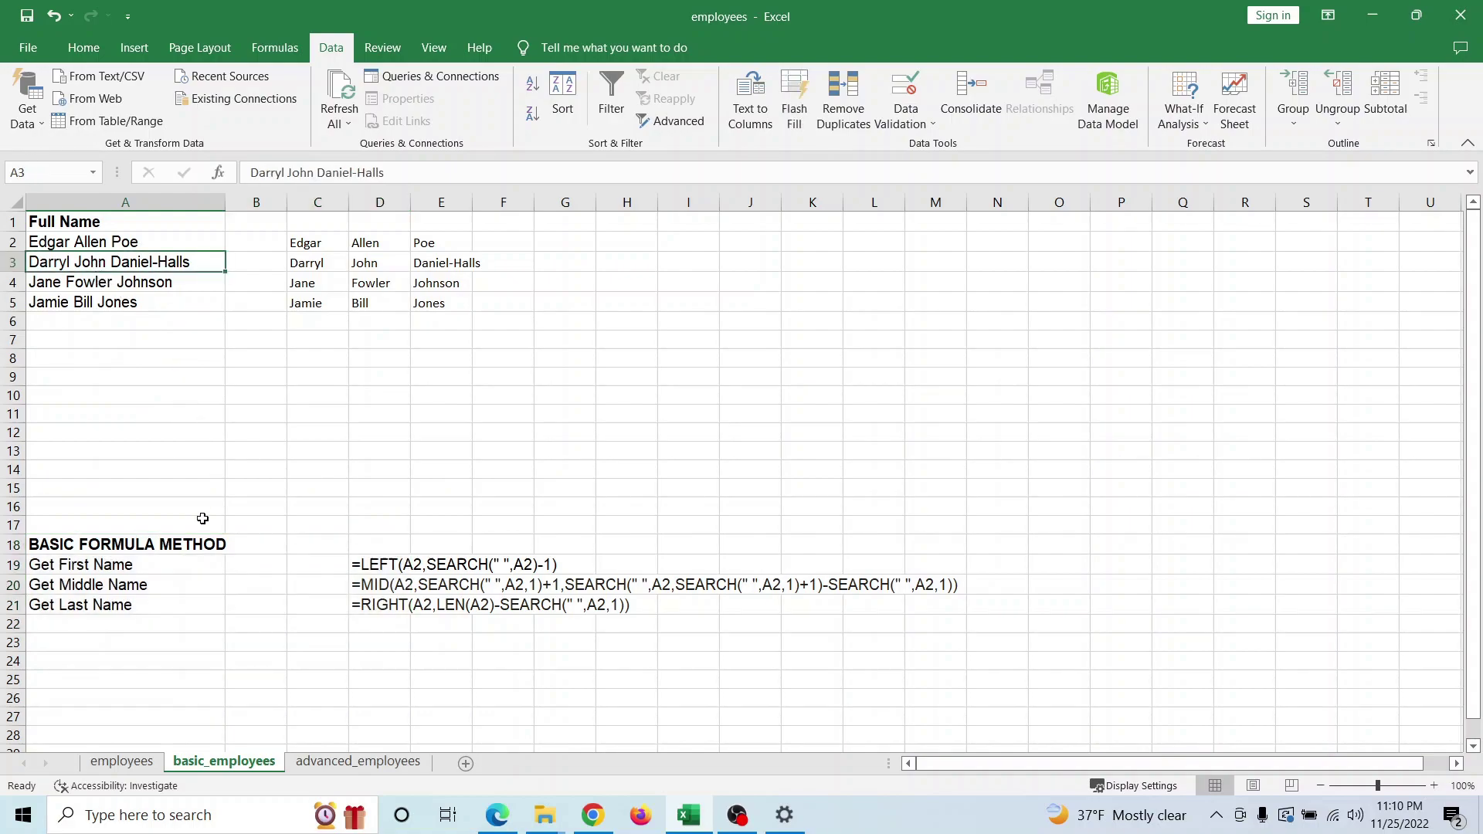
drag(107, 546, 397, 605)
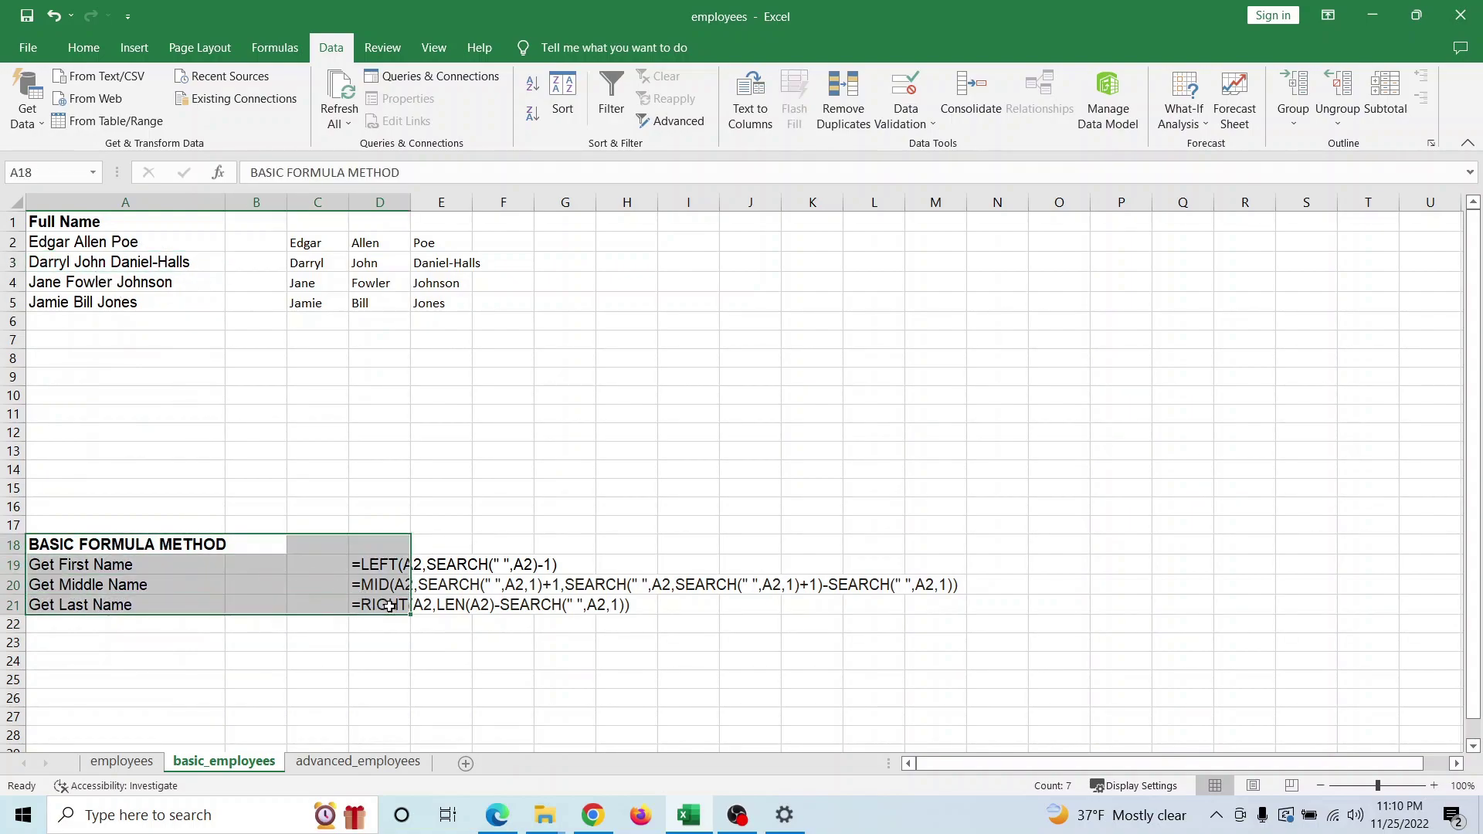
click(394, 626)
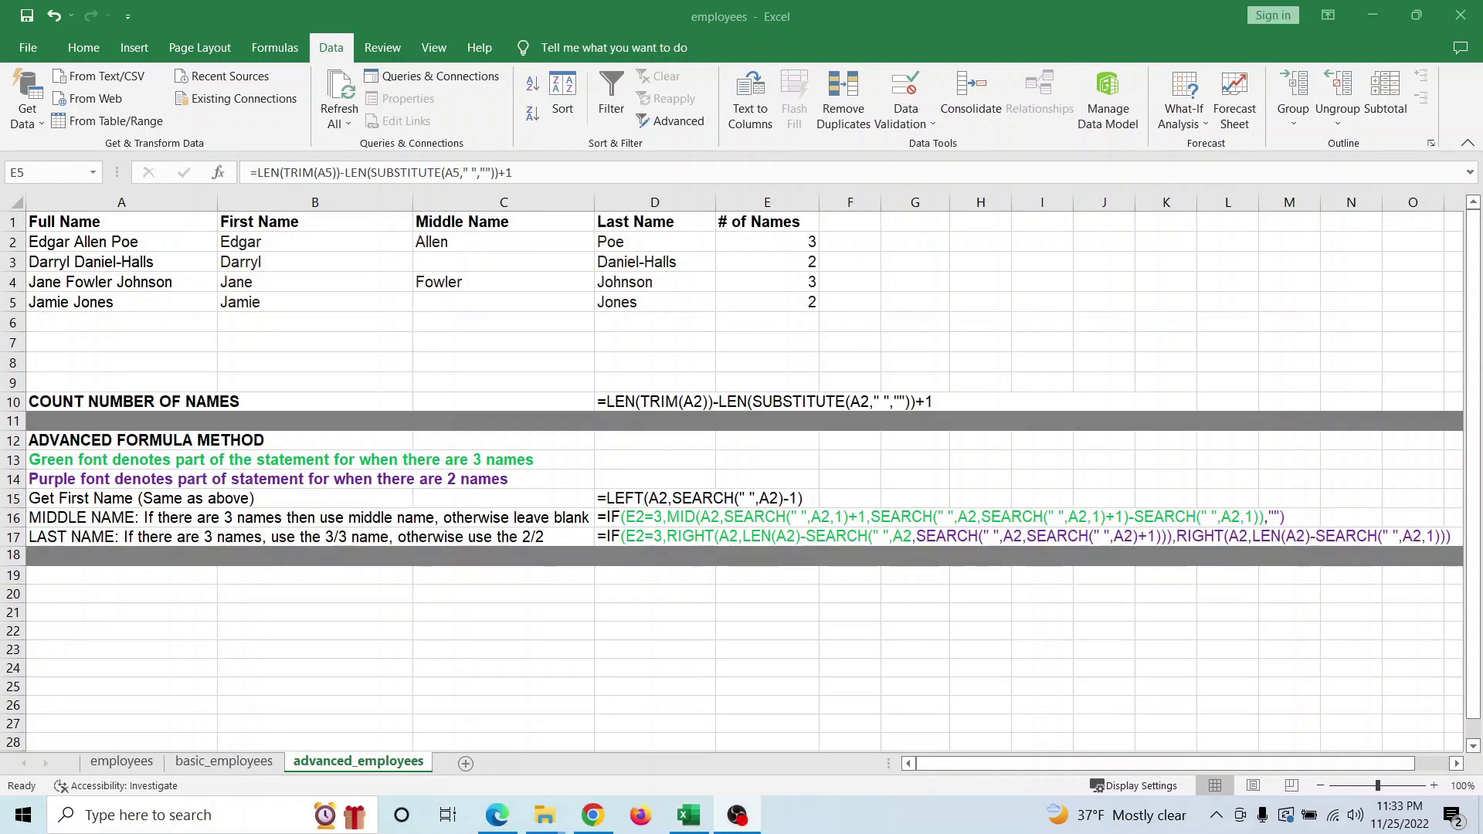
Inspect Edgar Allen Poe in A2, its name-count formula in E2, and the middle name Allen.
key(alt+Tab)
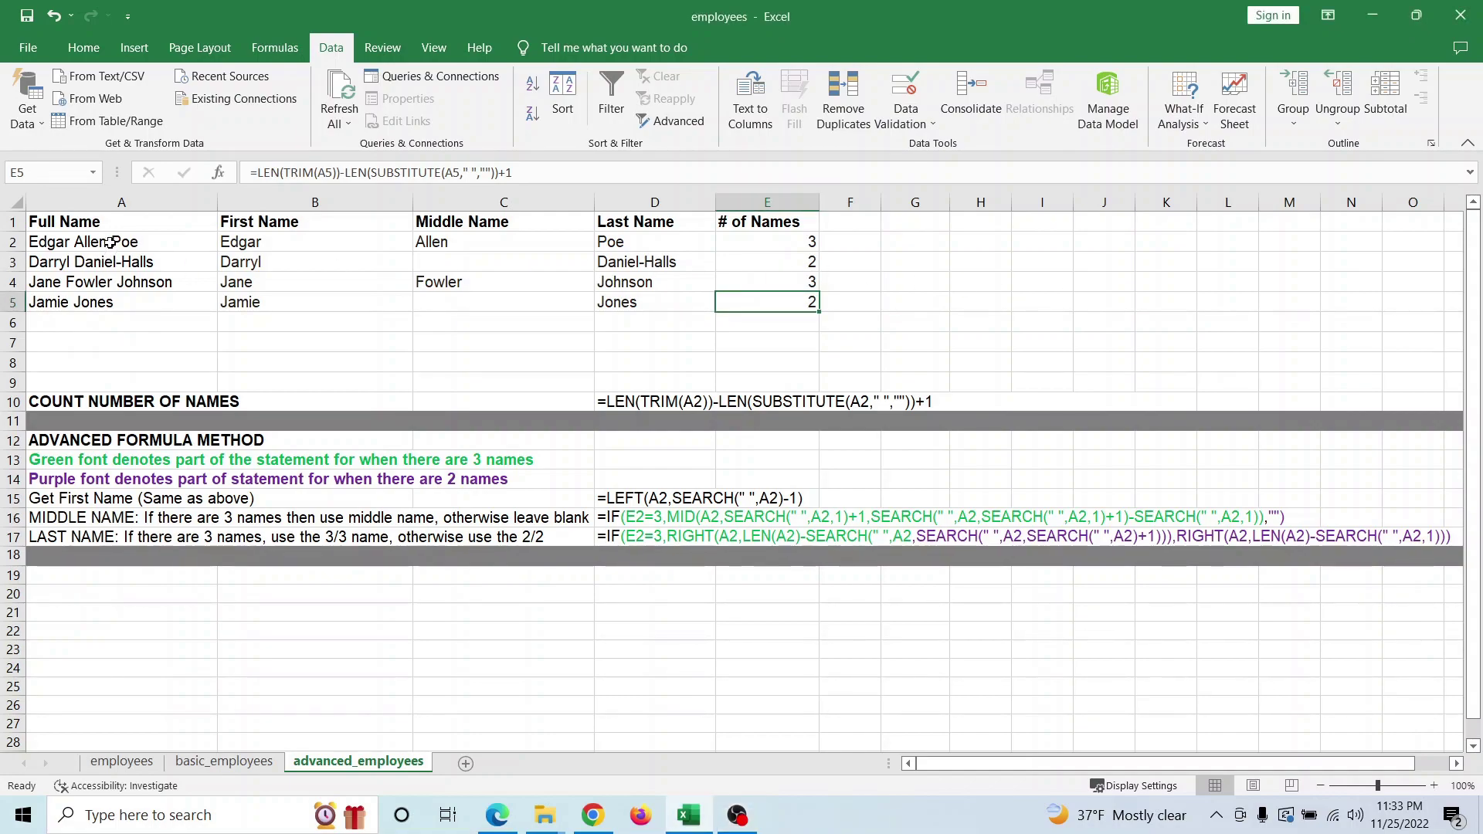
click(110, 242)
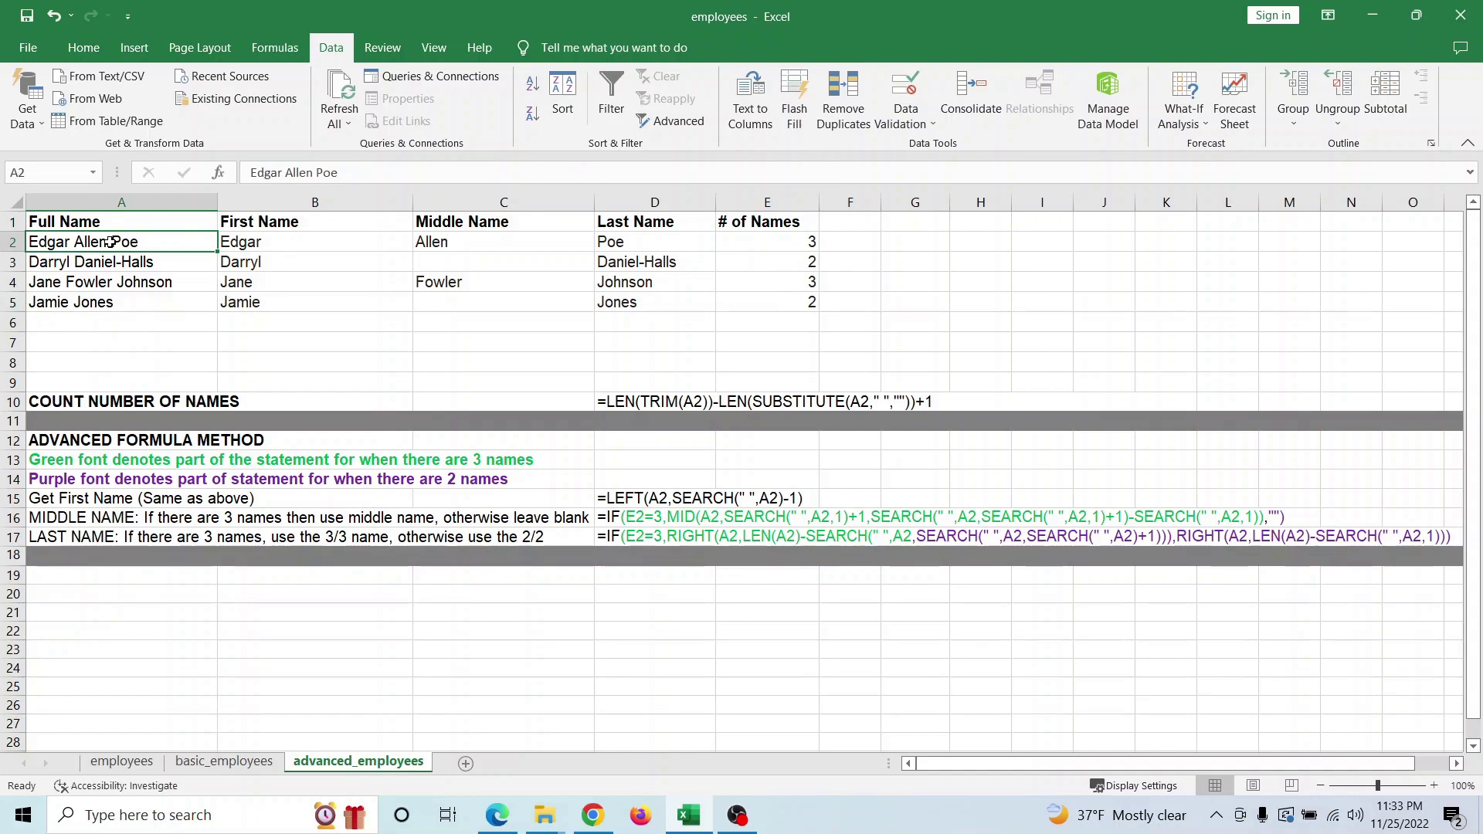
click(793, 243)
double_click(106, 239)
double_click(100, 241)
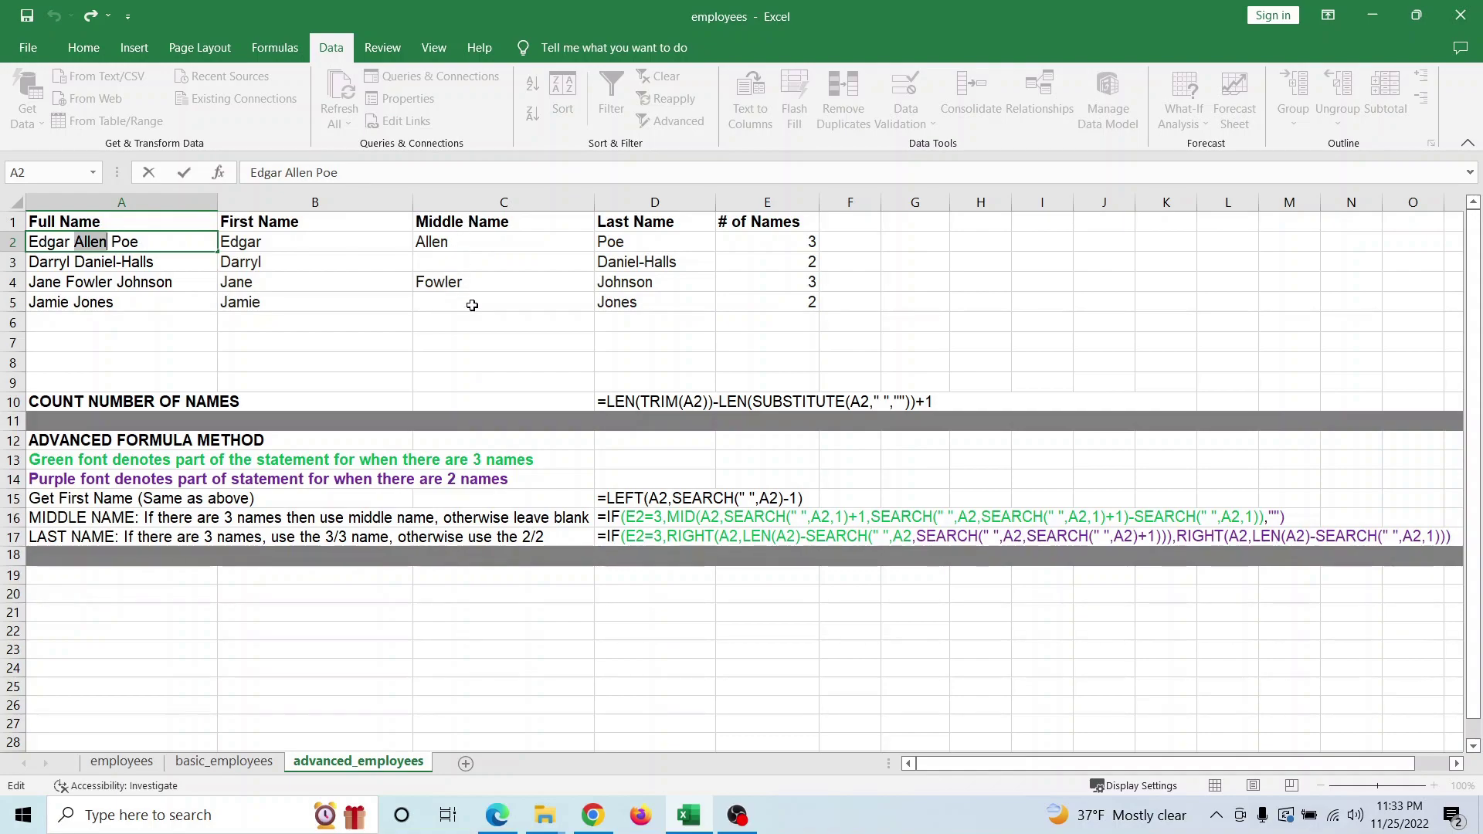
click(185, 340)
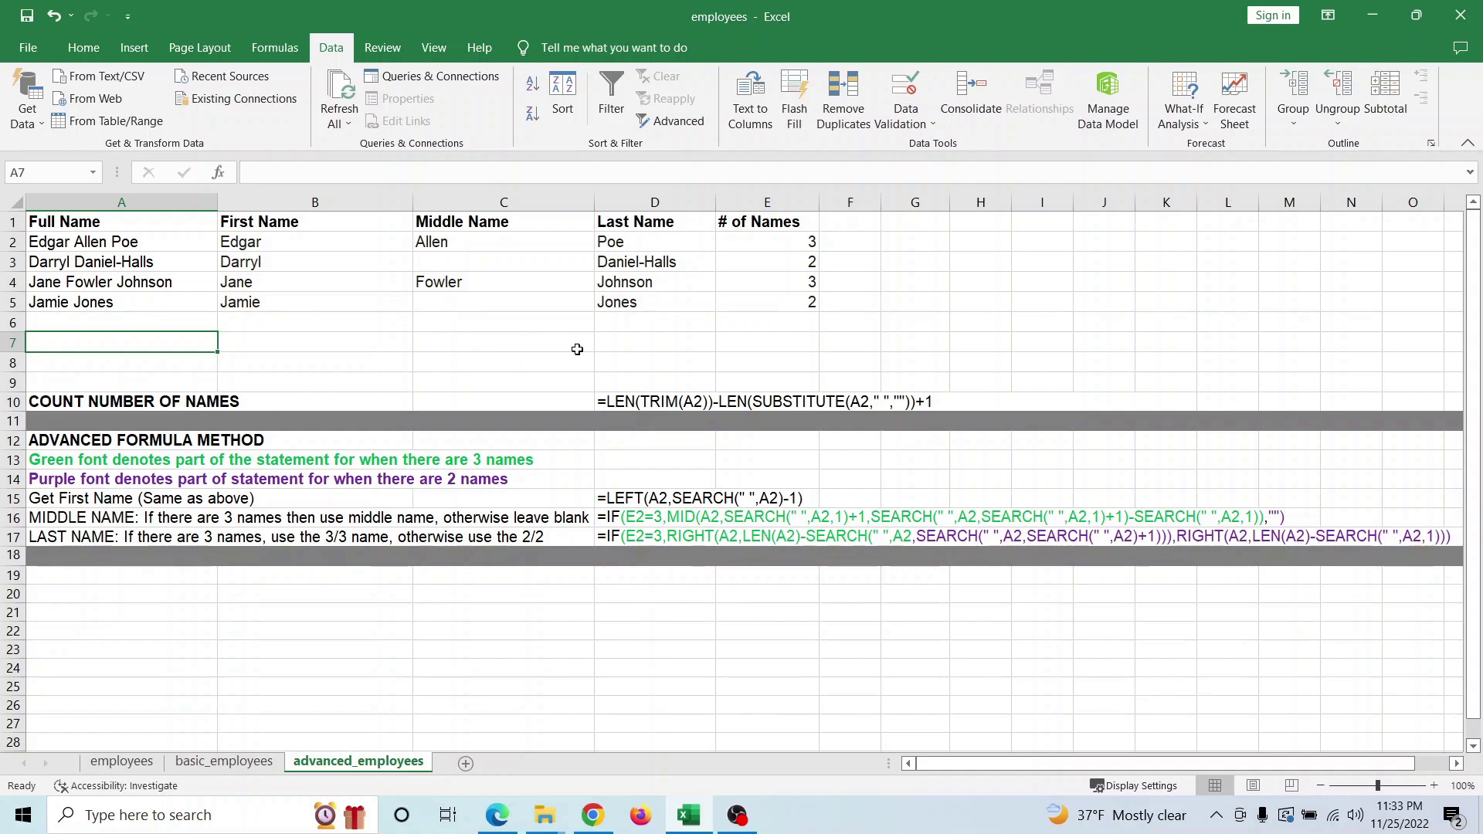
Review the COUNT NUMBER OF NAMES formula and B2's first-name formula, then return to basic_employees.
click(653, 402)
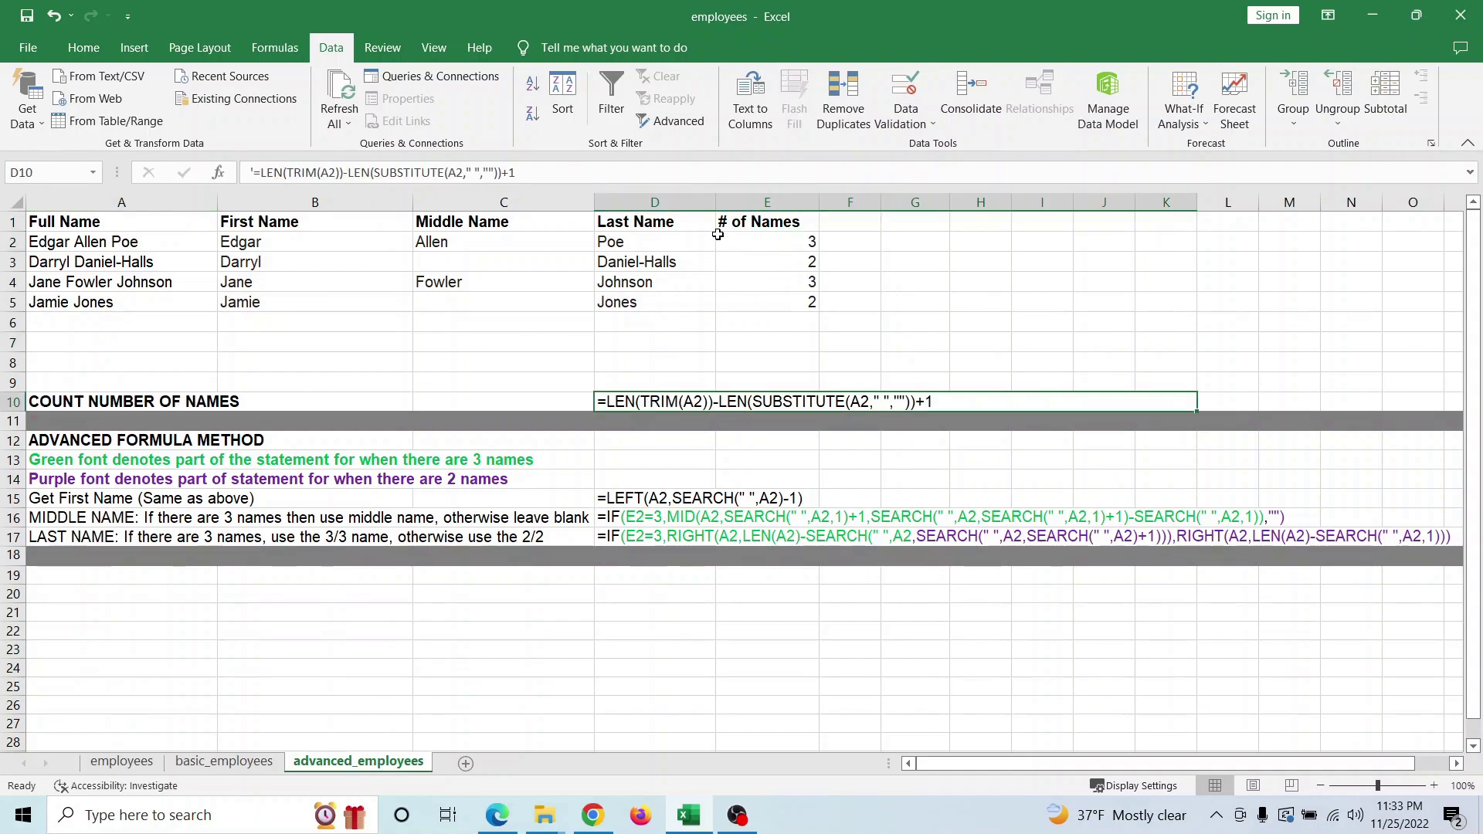
click(275, 239)
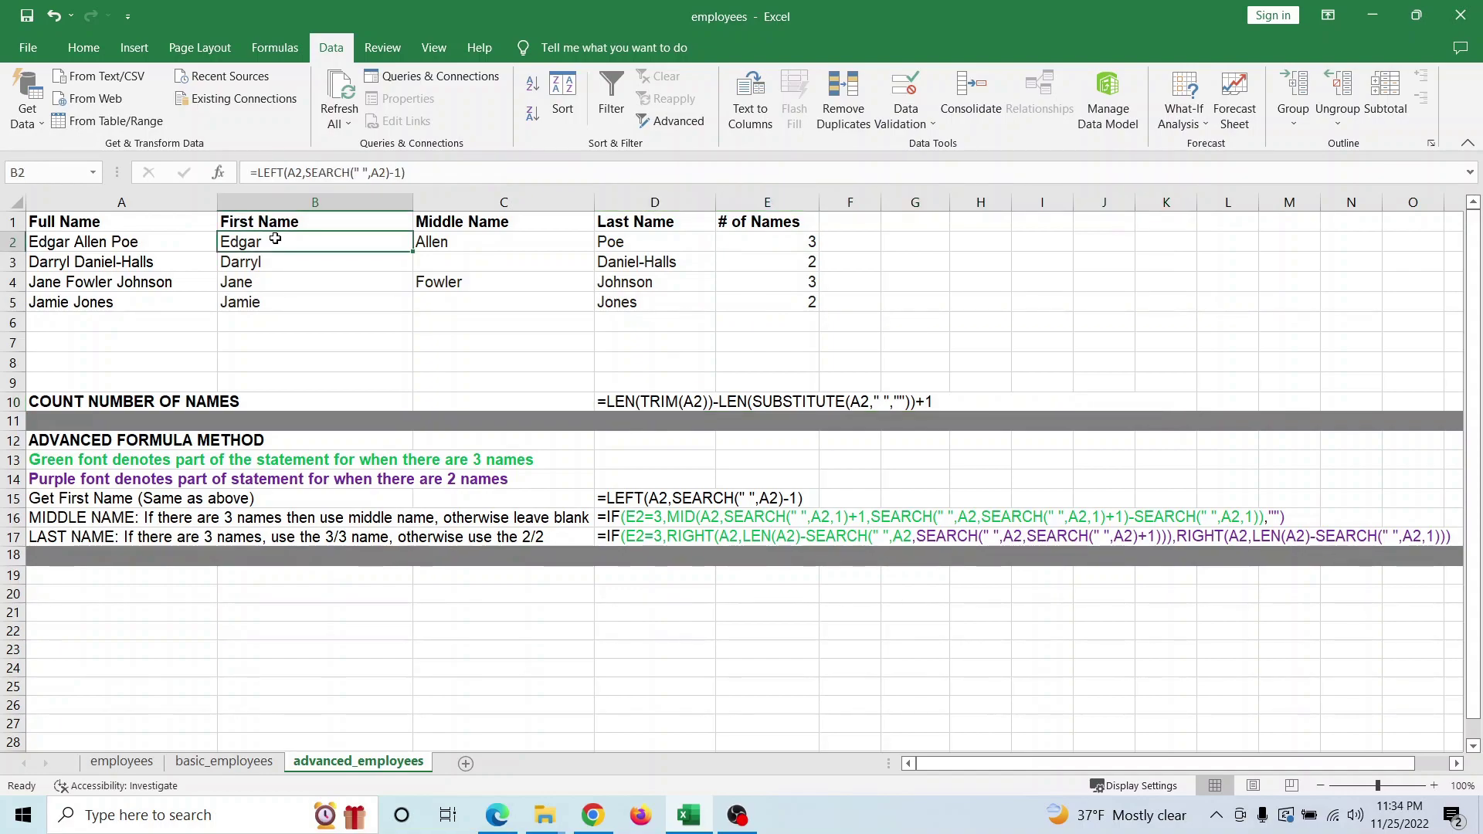
click(254, 763)
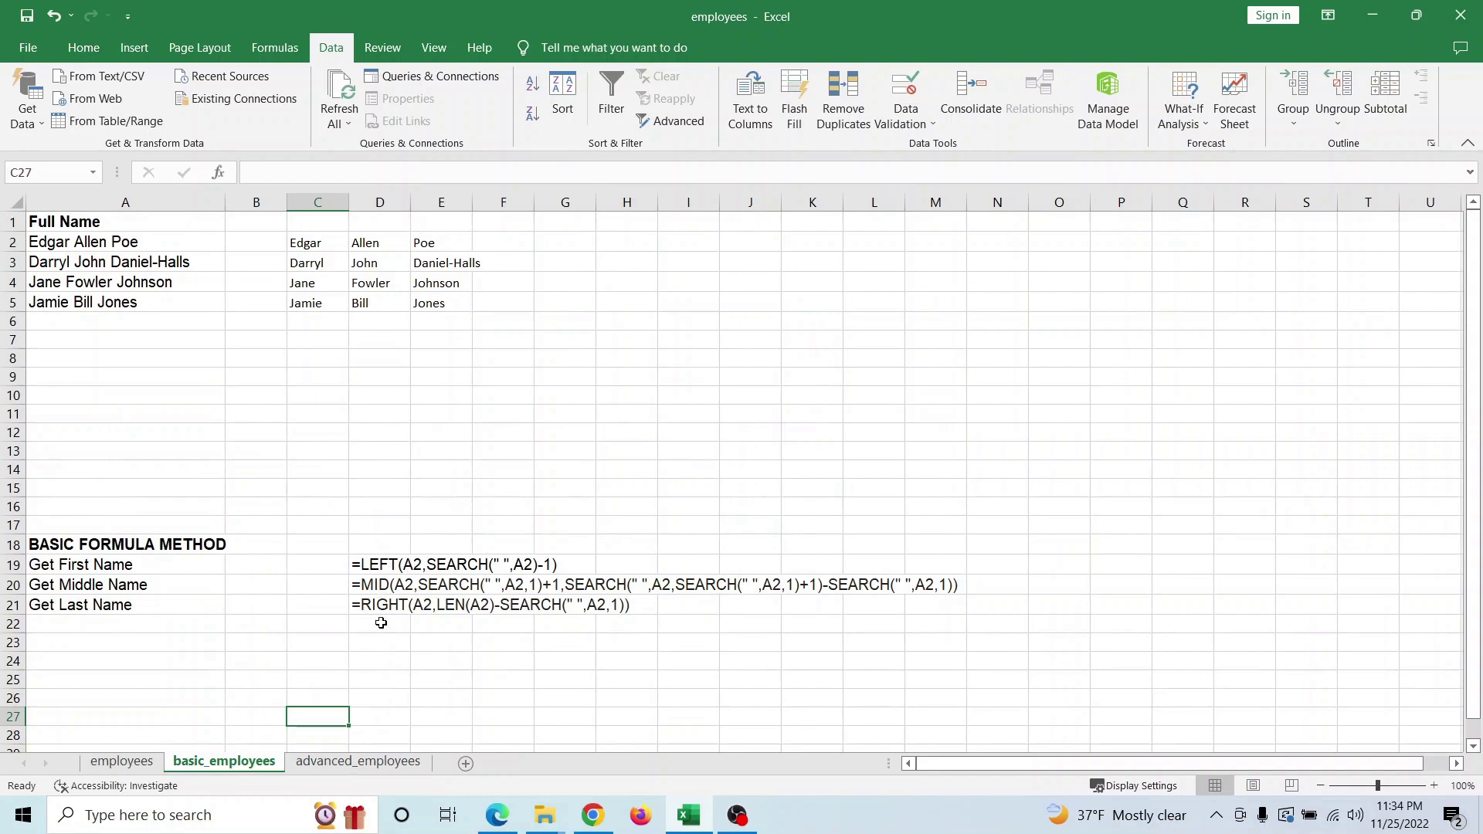
click(386, 769)
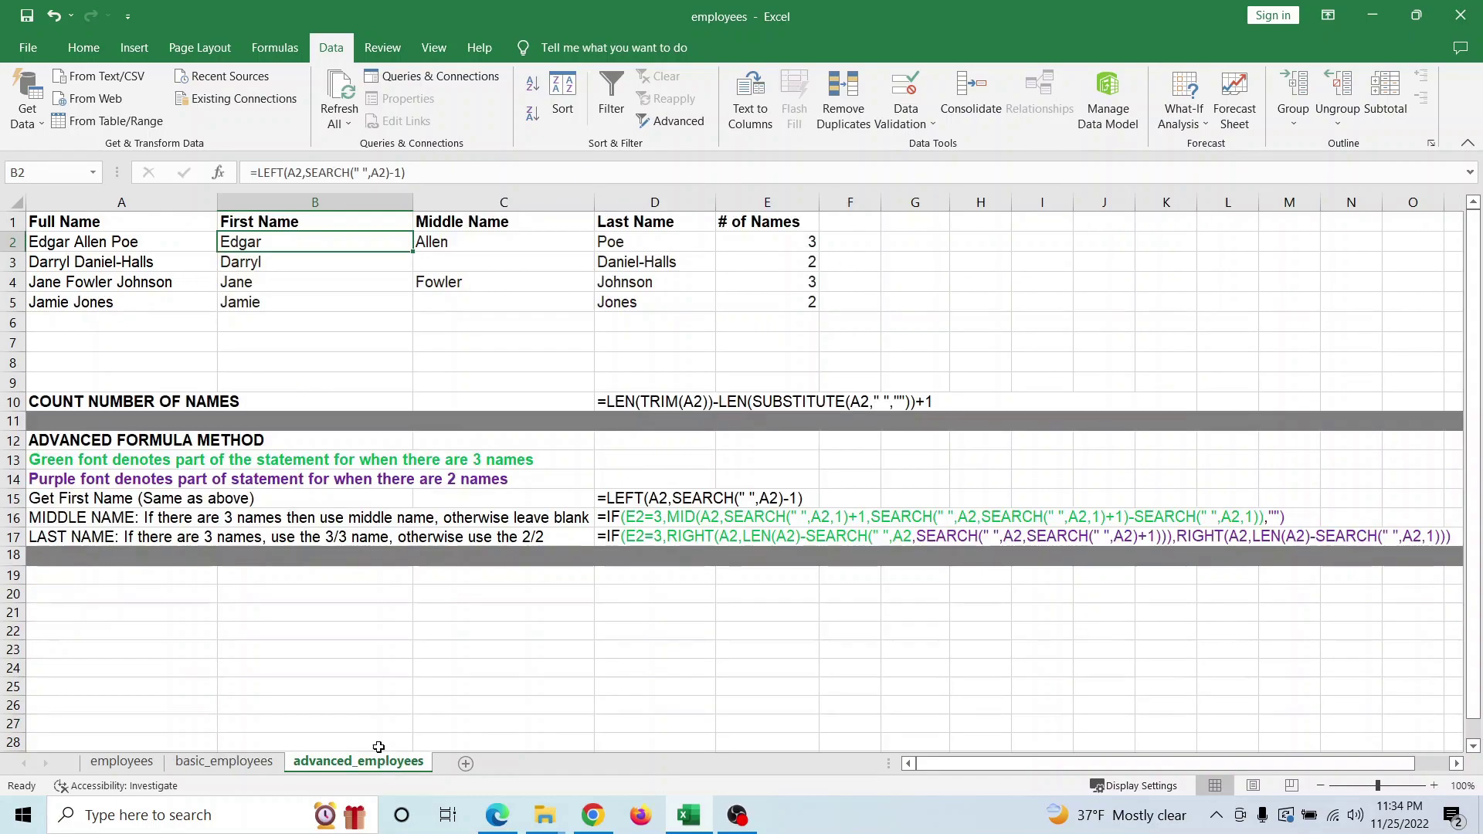
click(470, 241)
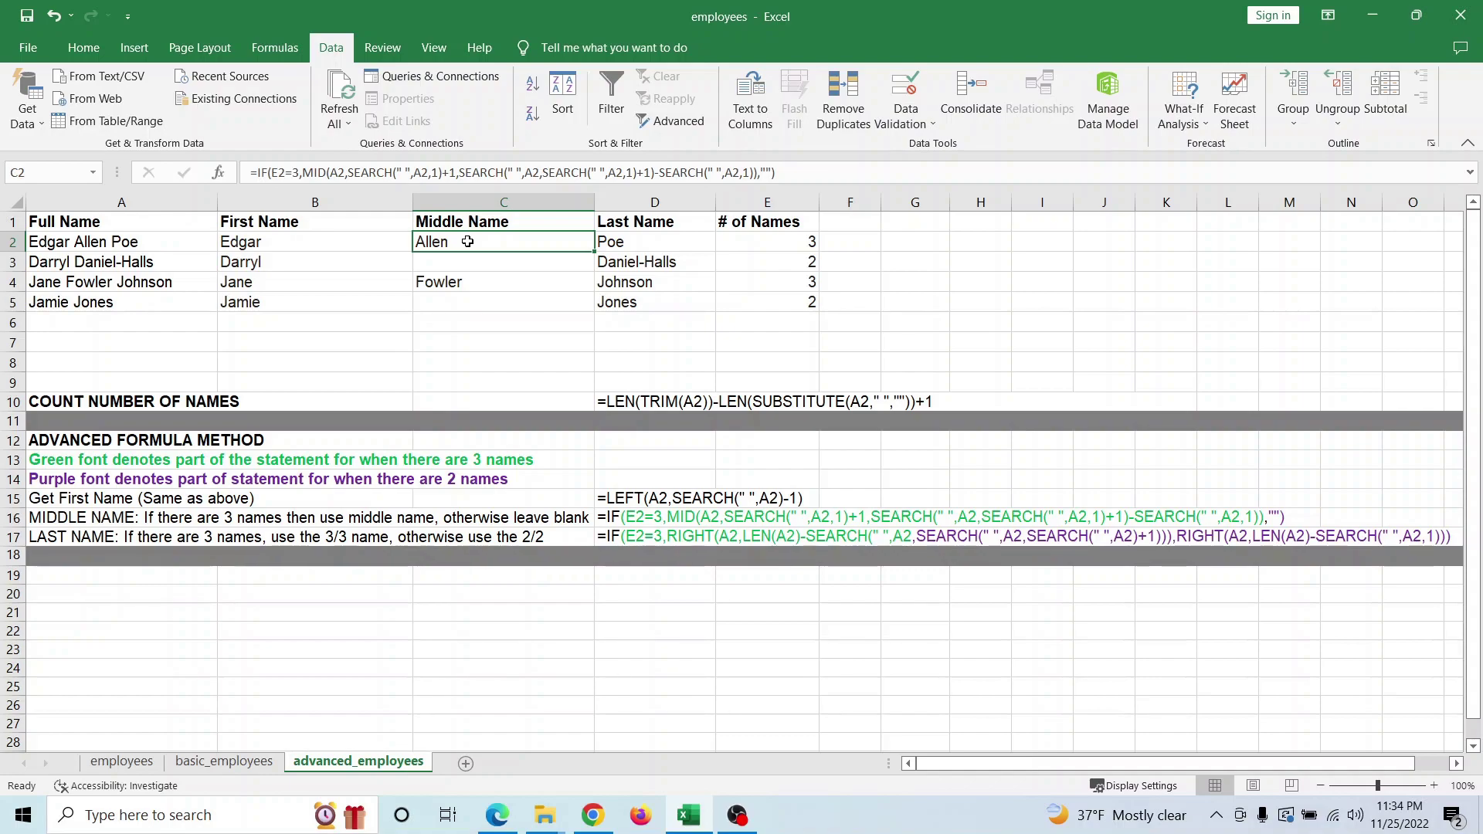
double_click(87, 241)
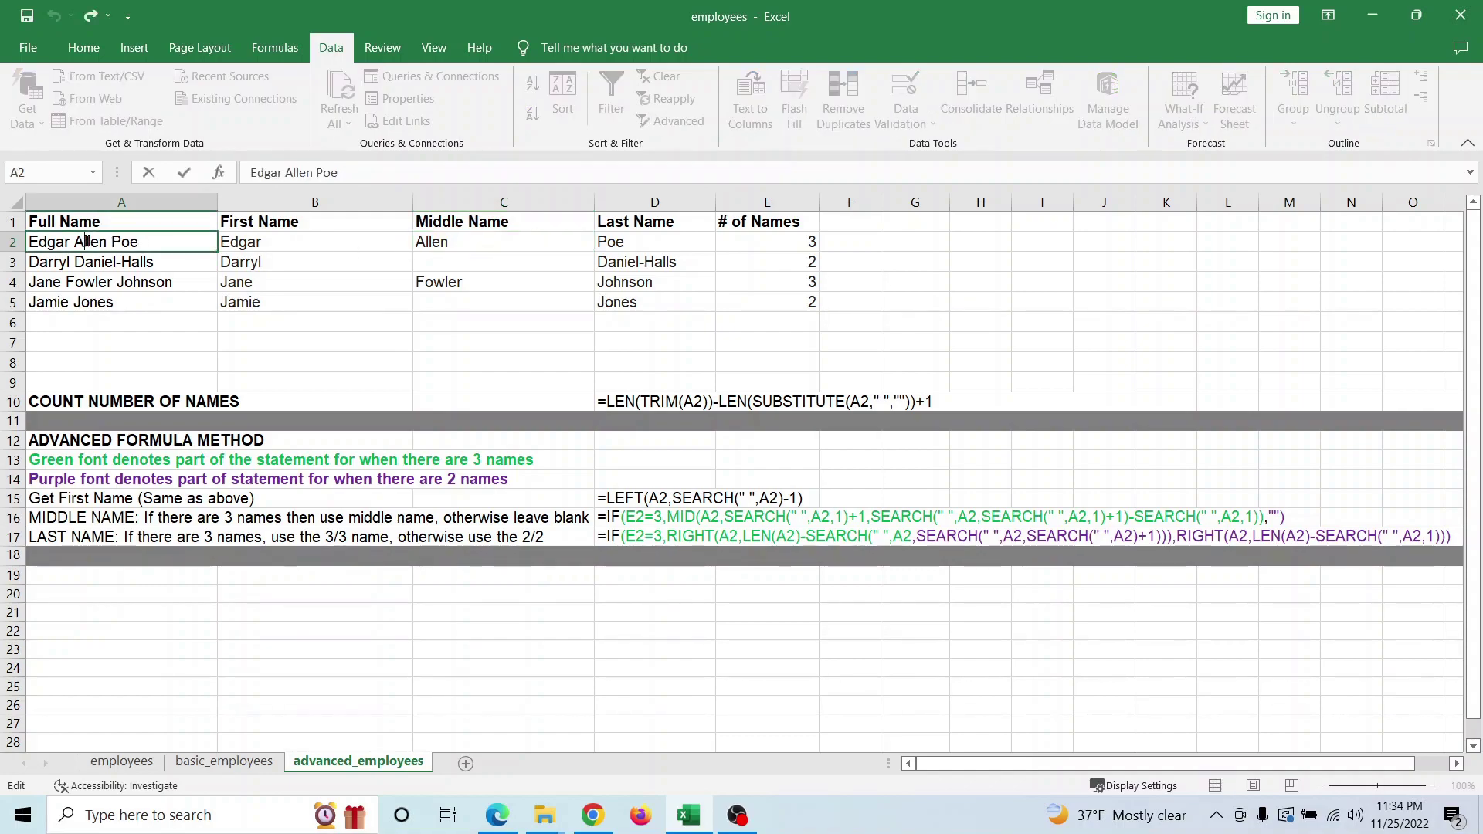
click(461, 239)
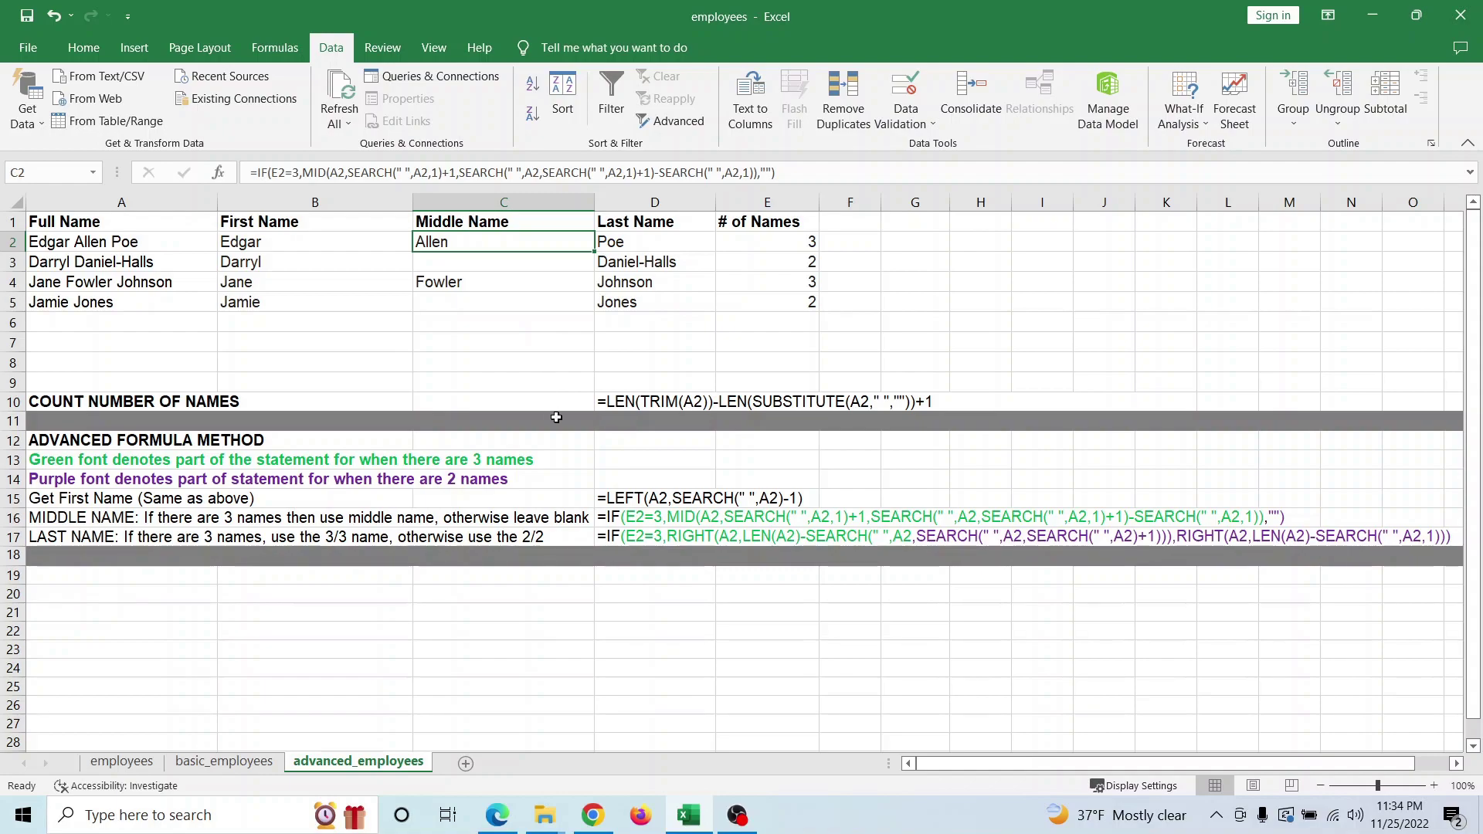
click(630, 519)
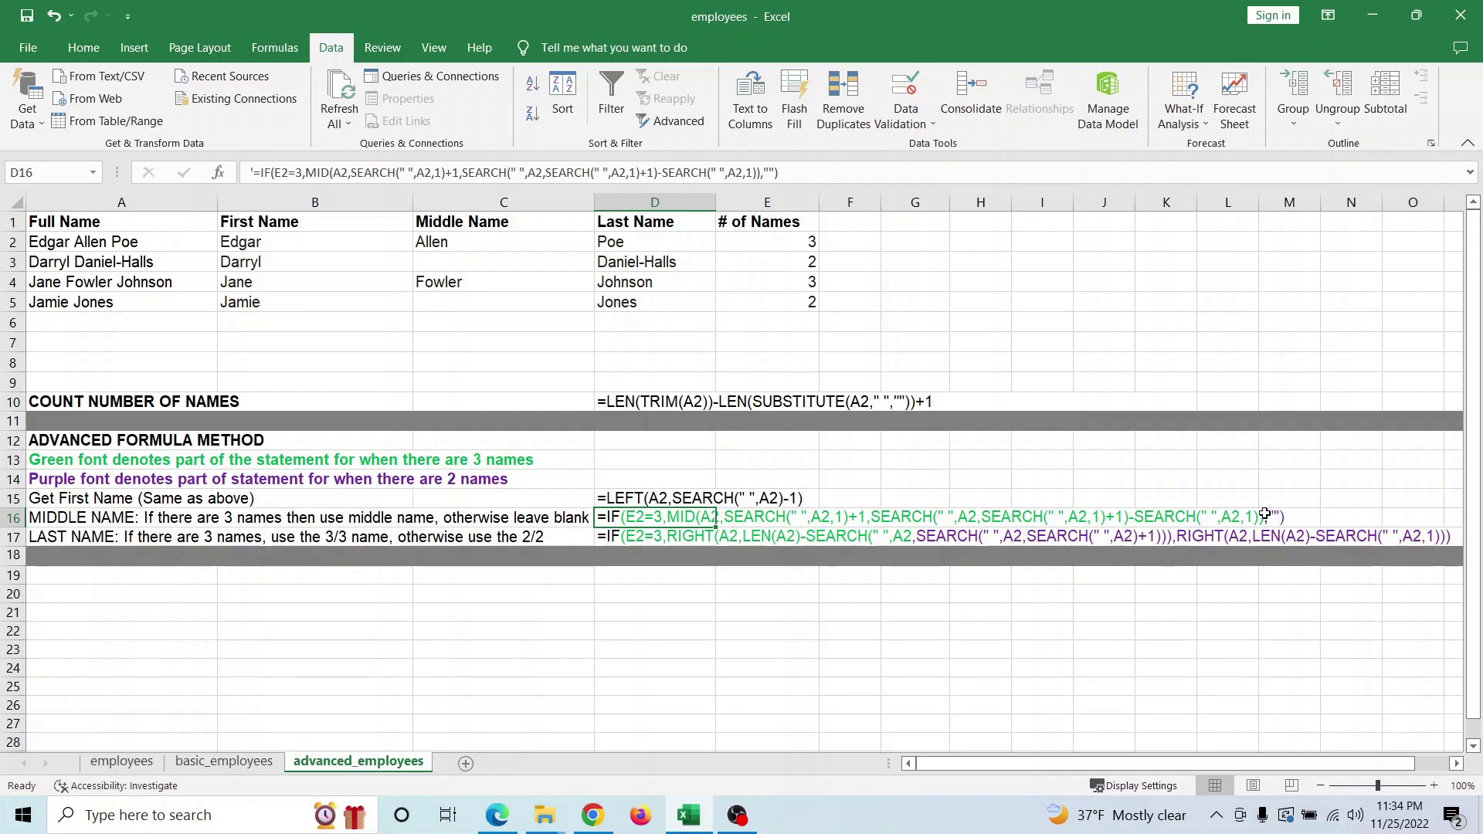
click(653, 244)
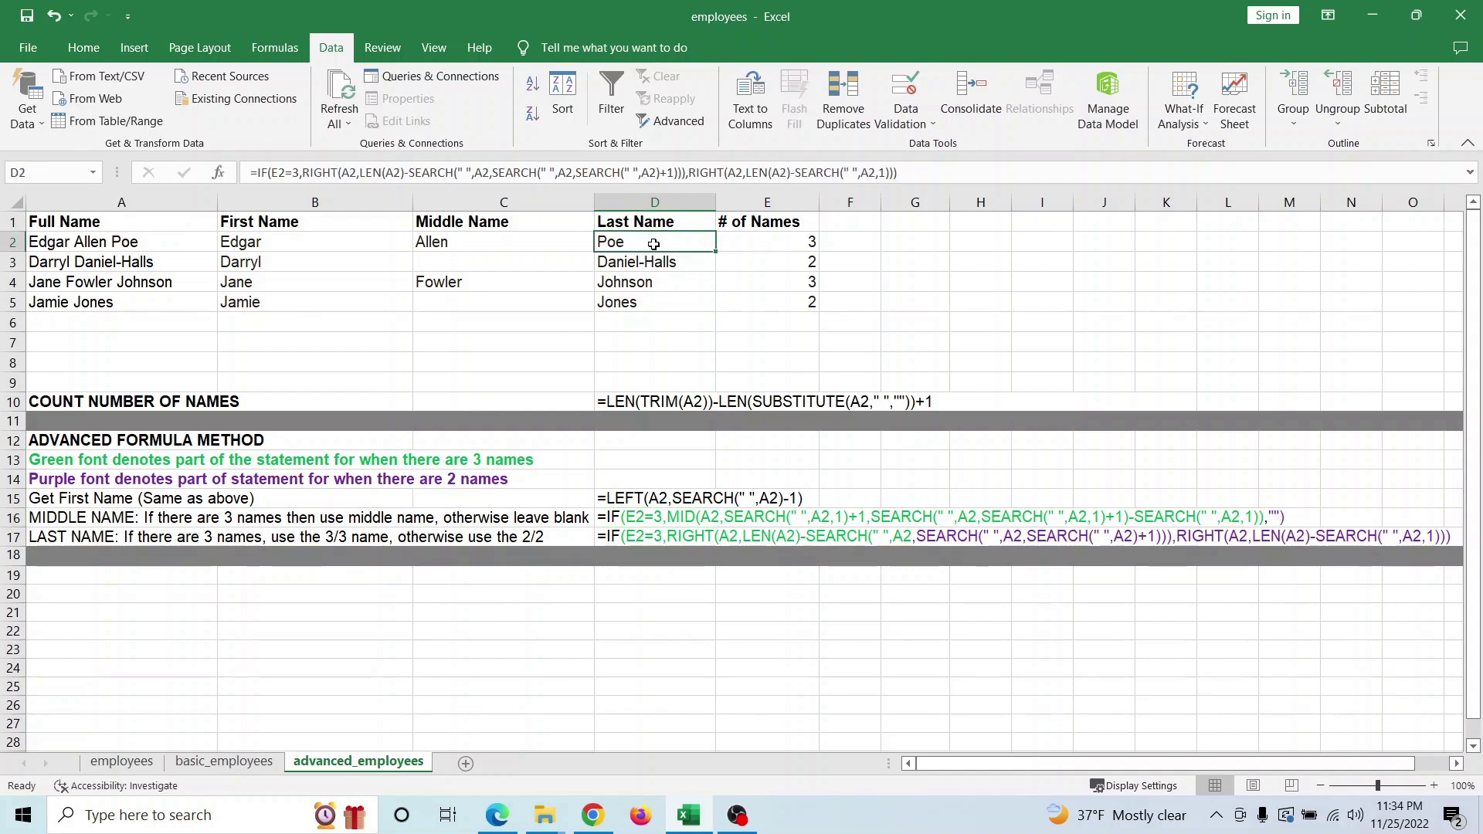
click(622, 540)
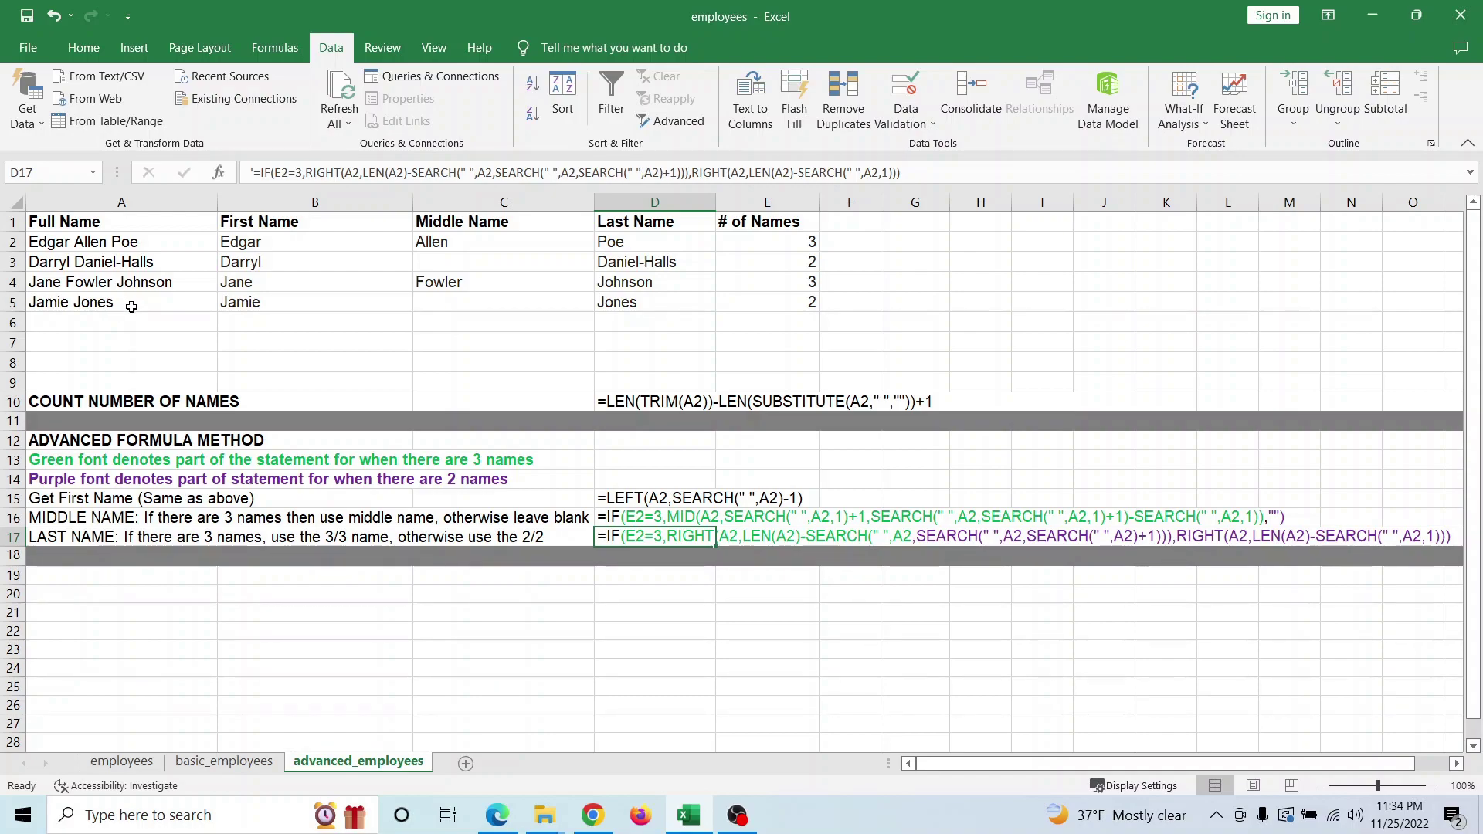
double_click(104, 304)
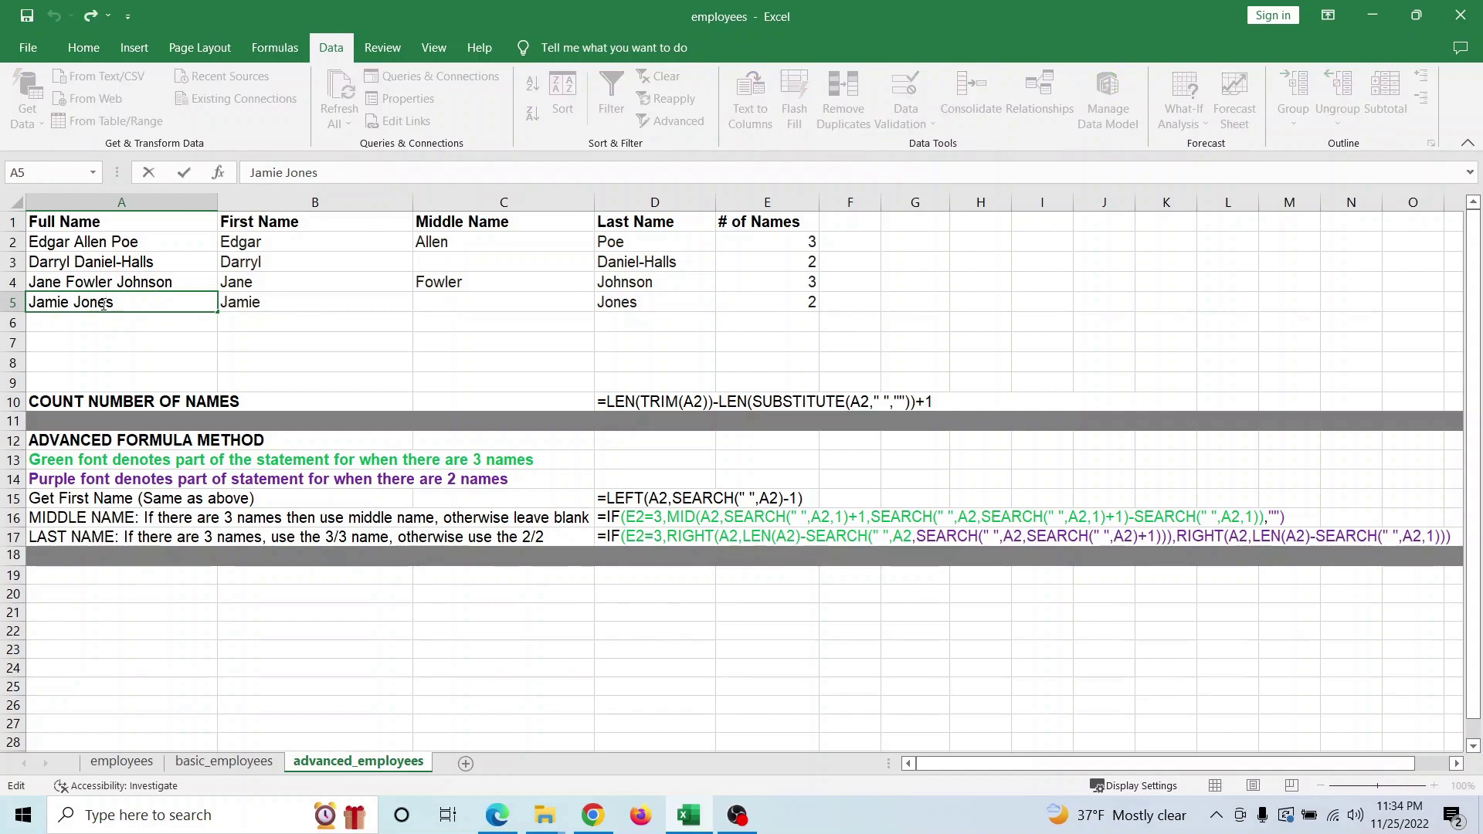
double_click(104, 303)
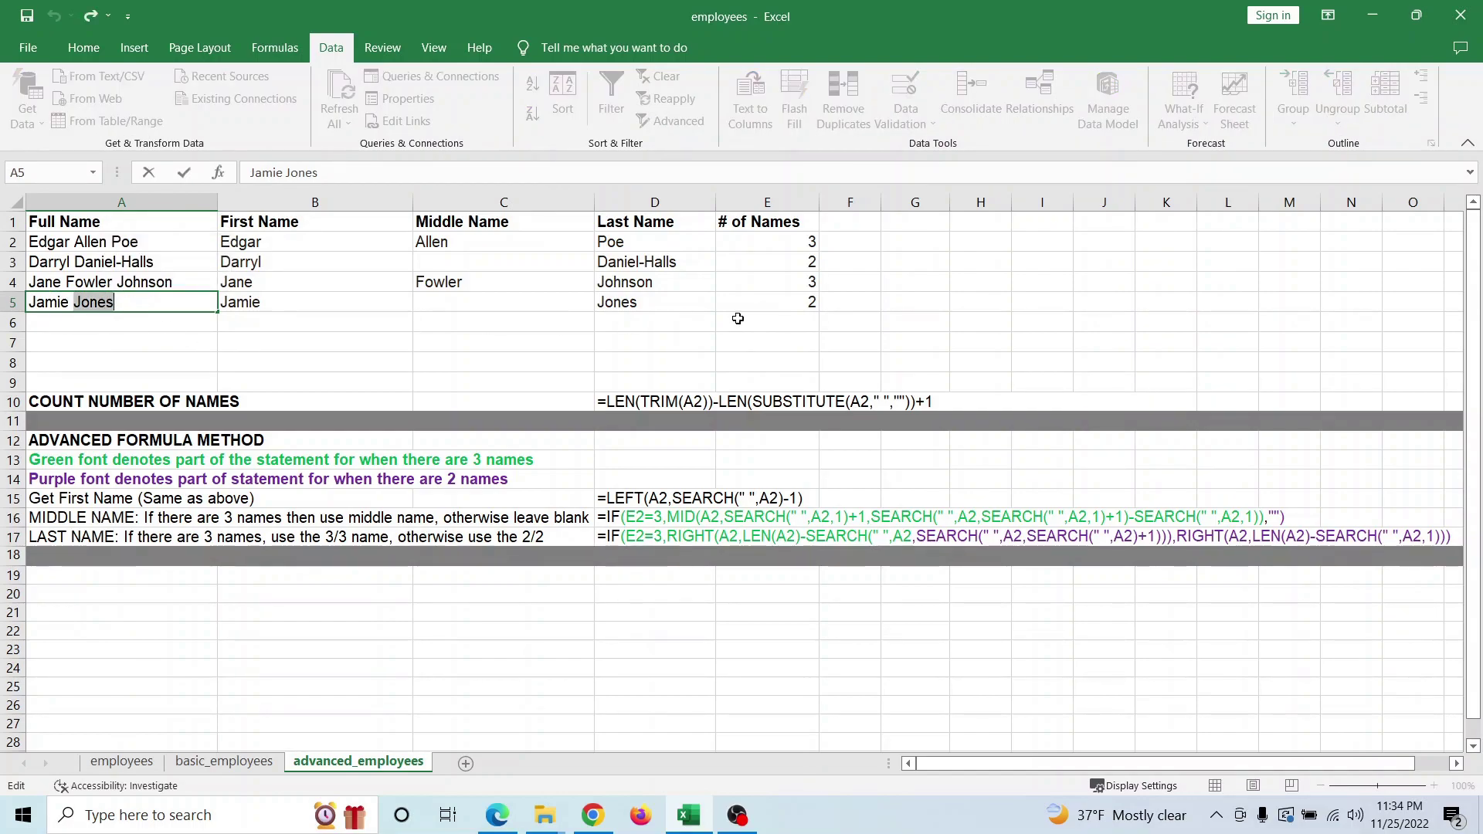
click(114, 281)
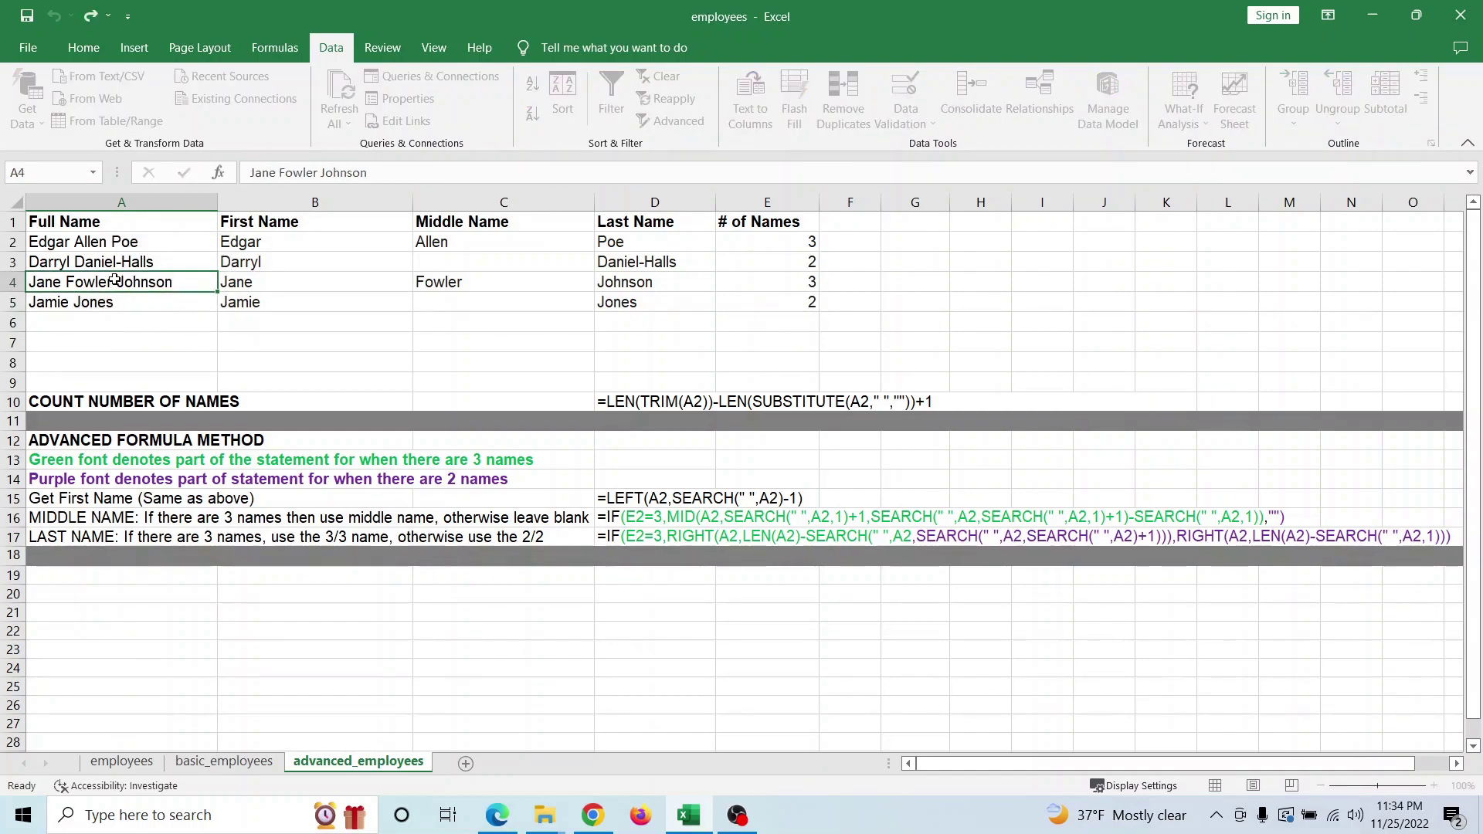
double_click(353, 174)
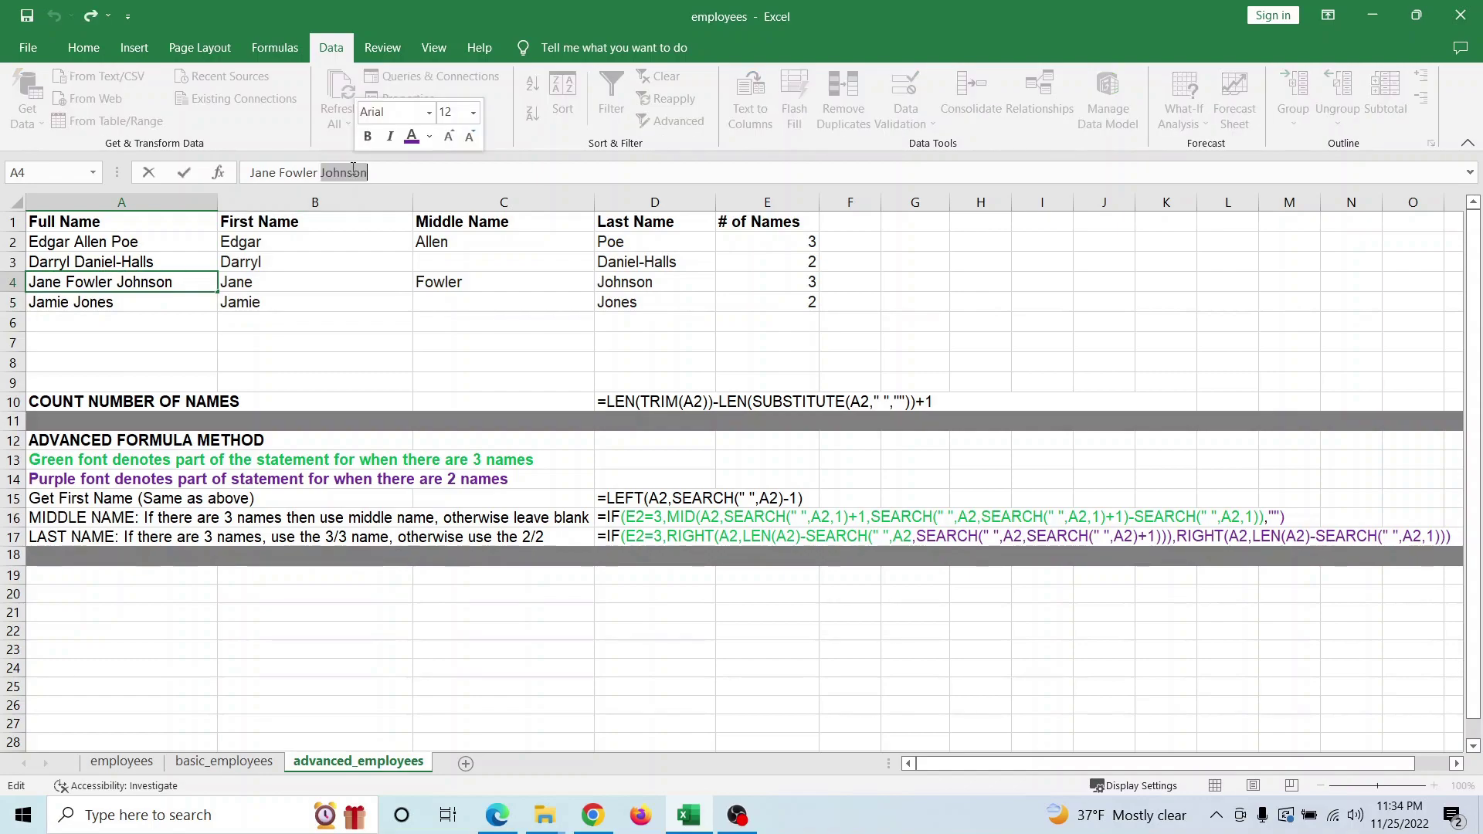
click(789, 287)
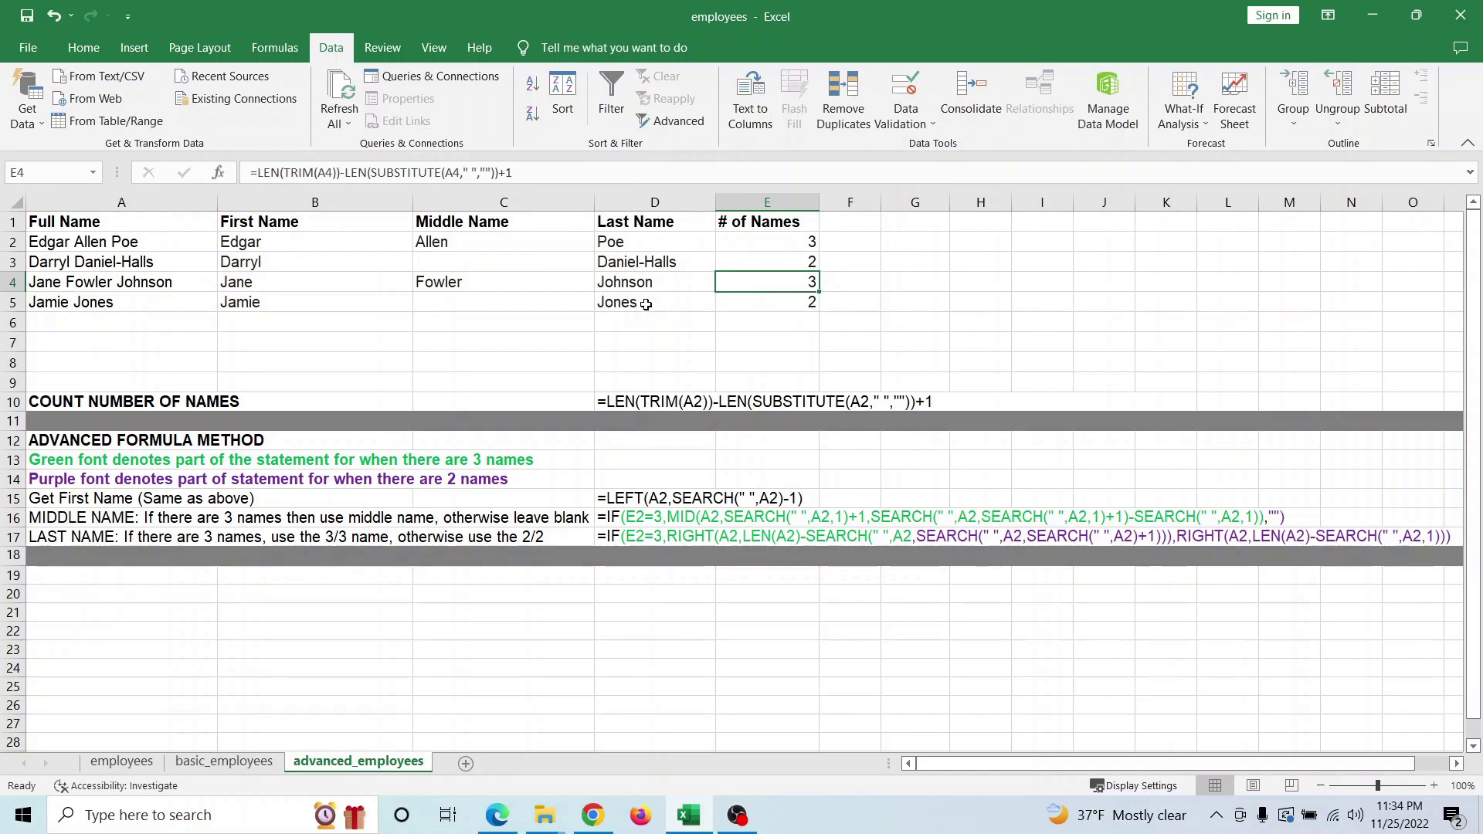
Clear the split-name results in rows 3 to 5 (B3:E5).
click(661, 382)
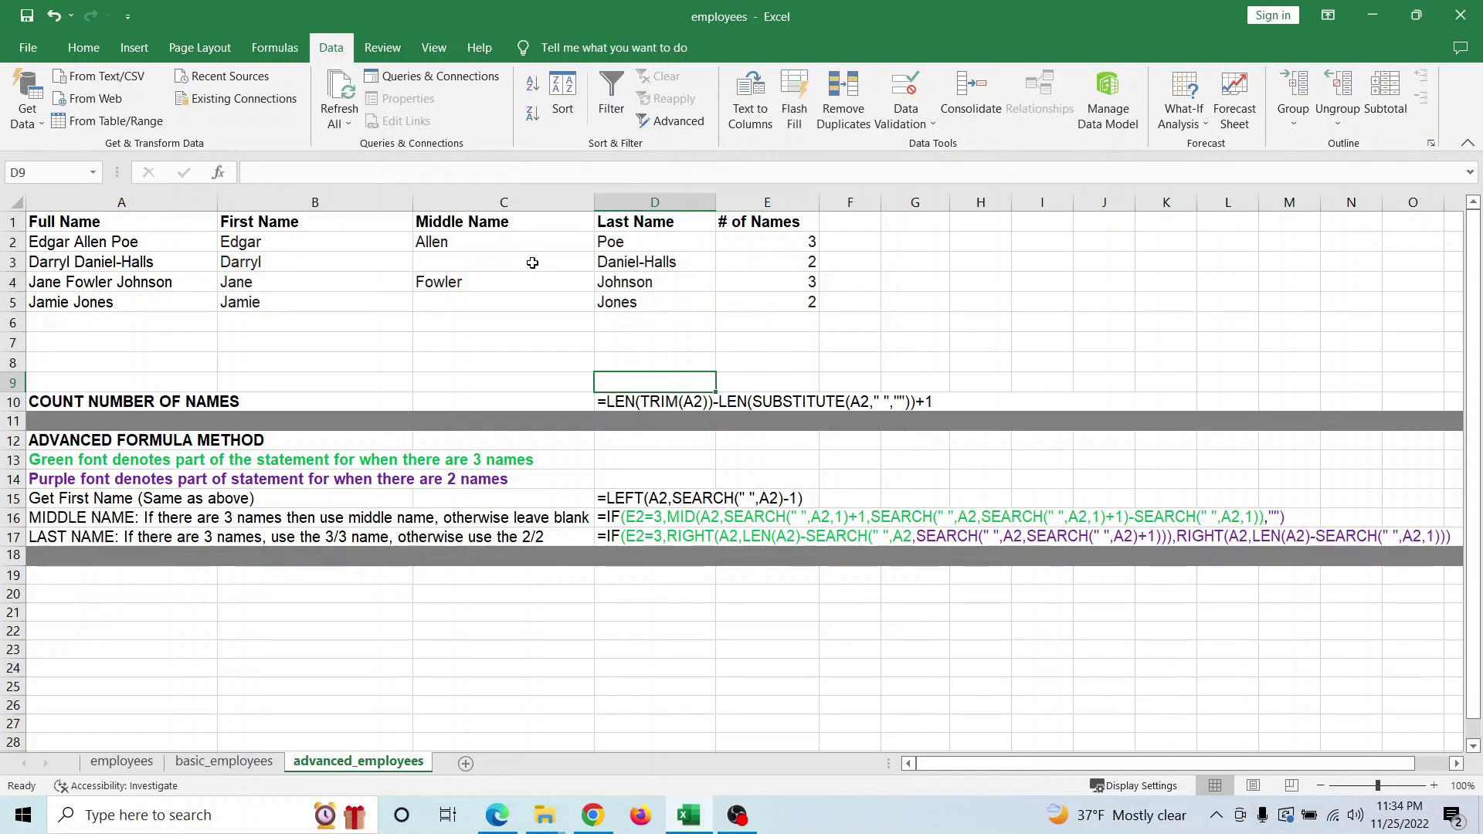
drag(265, 255, 767, 313)
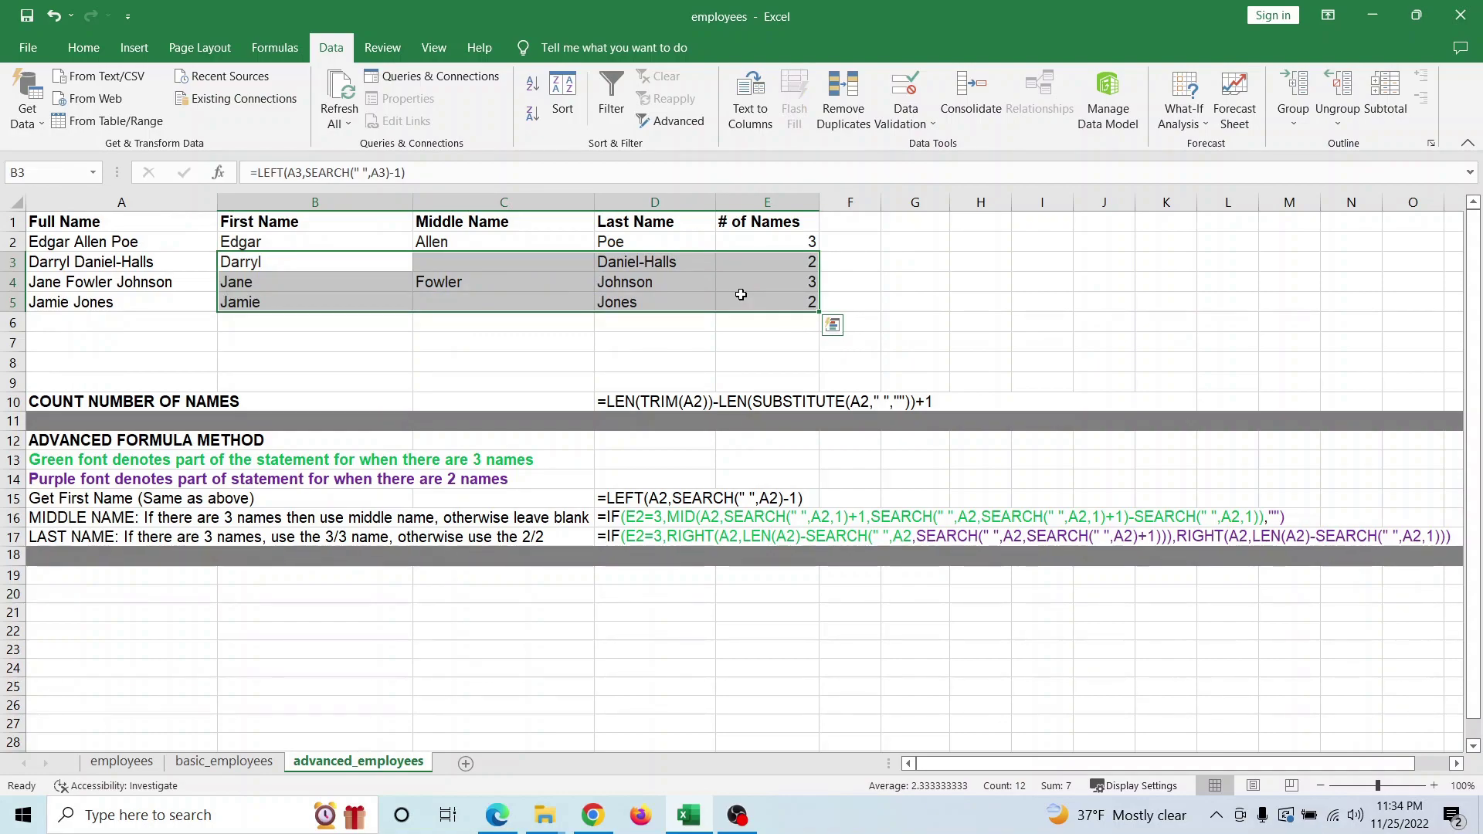
key(Delete)
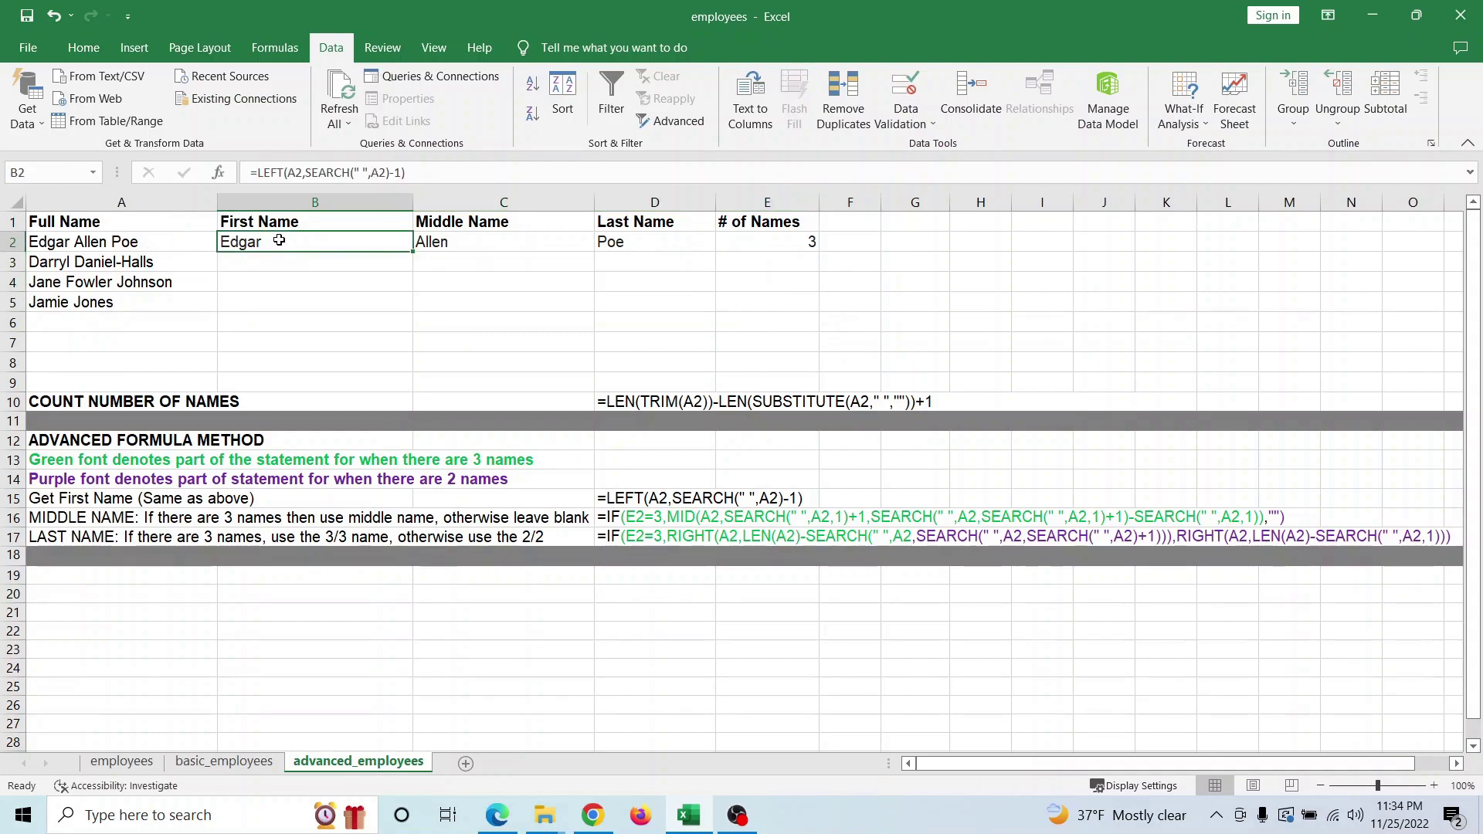